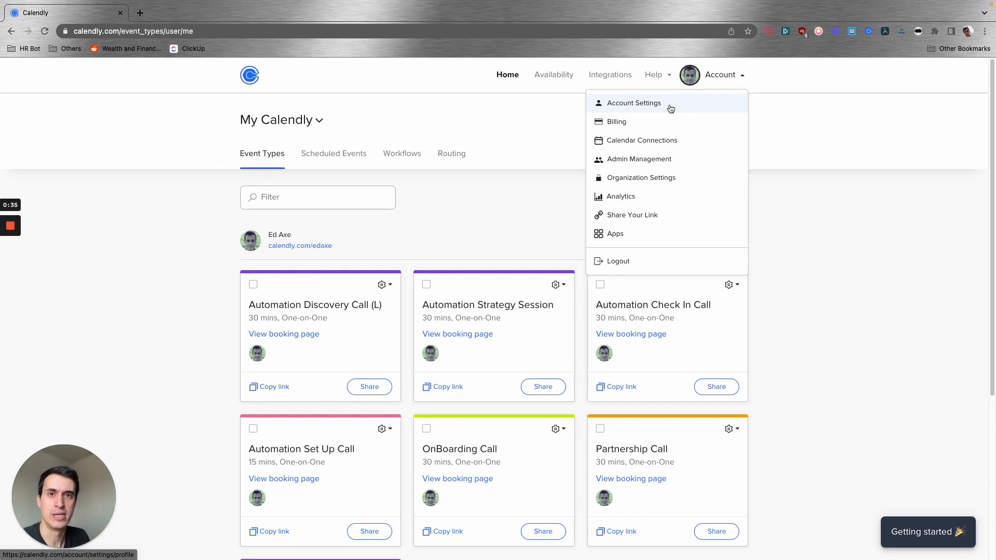
# Step: Open the account settings and look through the profile options
pyautogui.click(666, 105)
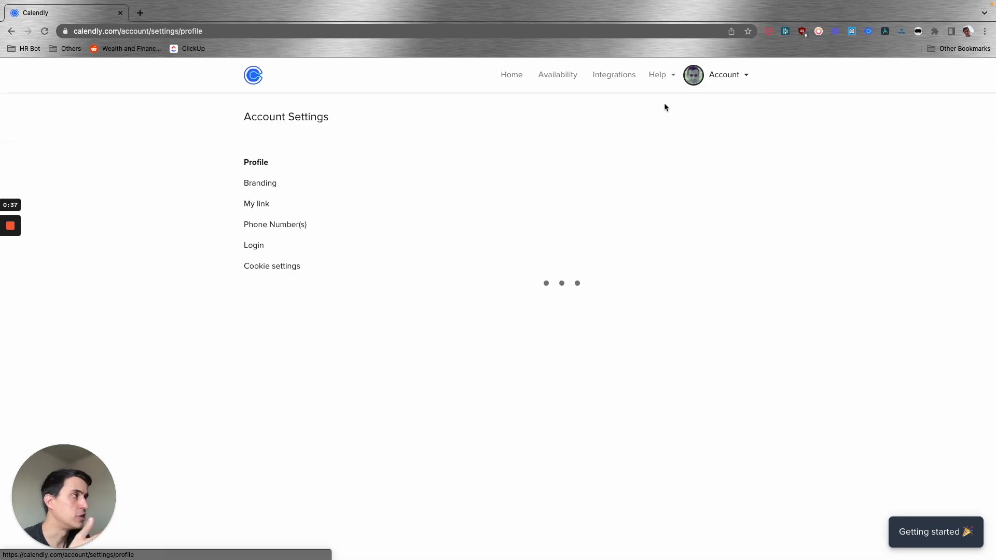
pyautogui.scroll(-2, 340, 218)
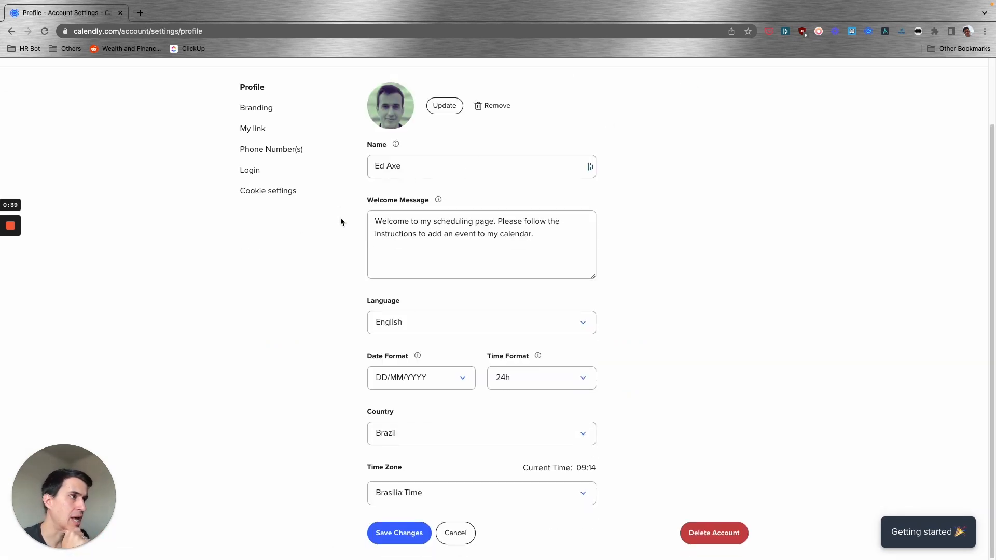
pyautogui.scroll(2, 340, 218)
# Step: Open the calendar connections and review the linked calendar accounts, conflict checks and the calendar that receives new events
pyautogui.click(714, 83)
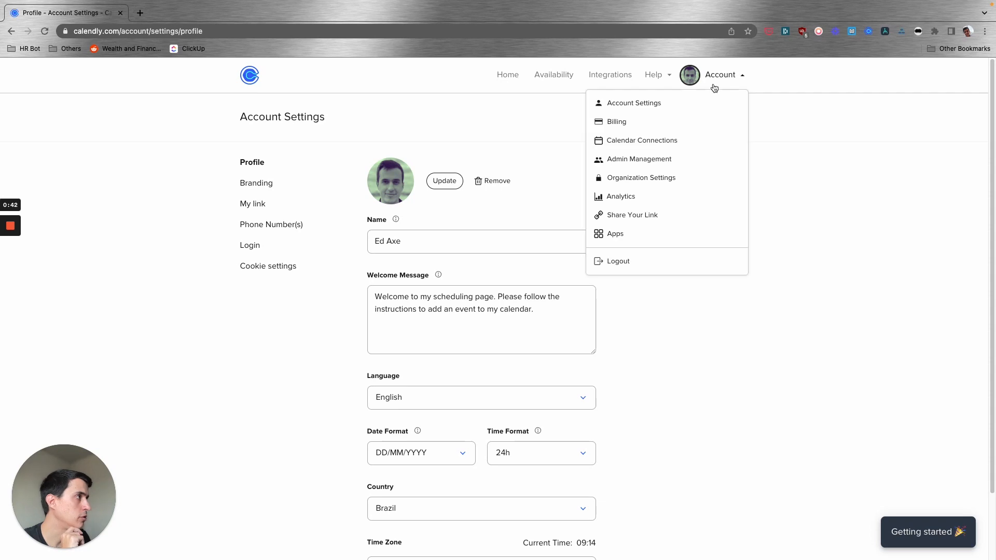
pyautogui.click(676, 141)
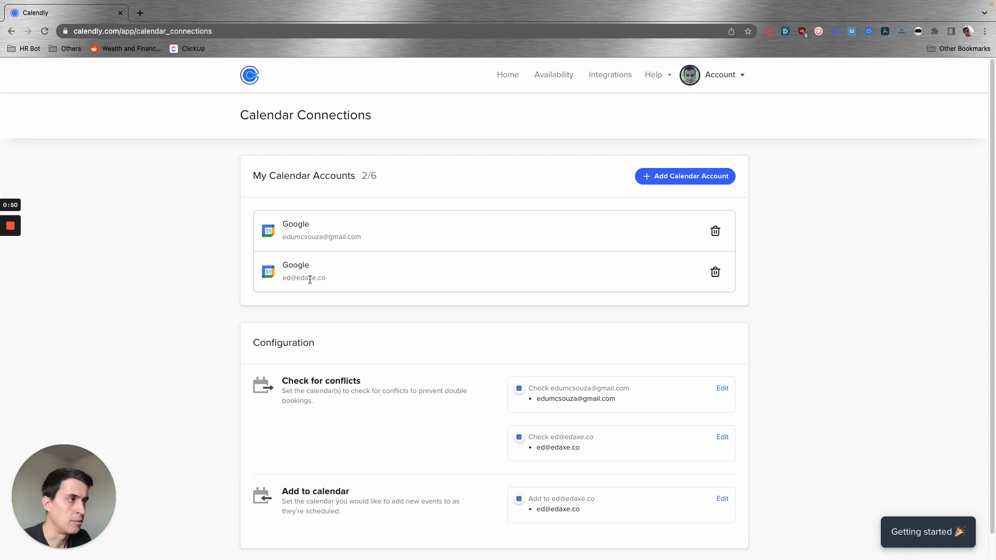
pyautogui.scroll(-1, 309, 280)
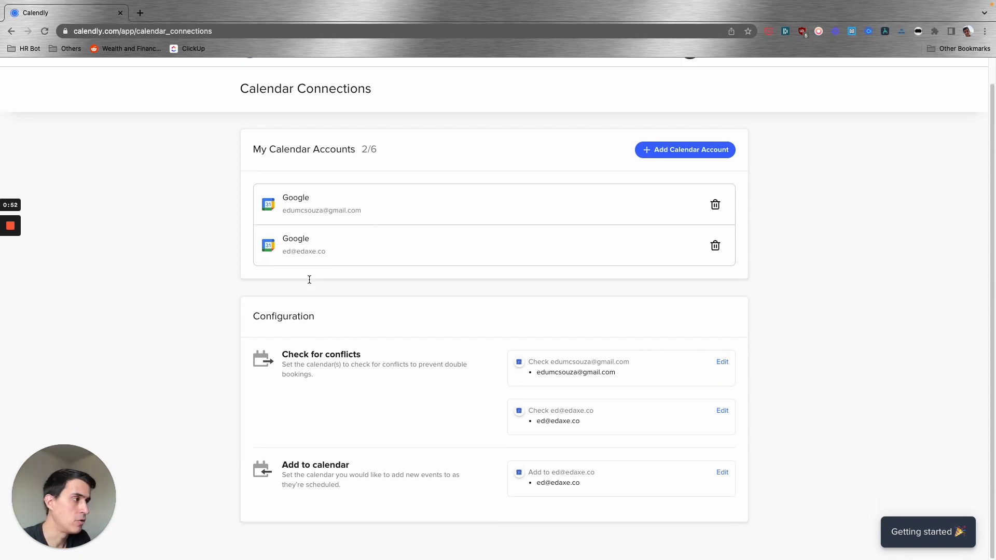
pyautogui.scroll(1, 310, 282)
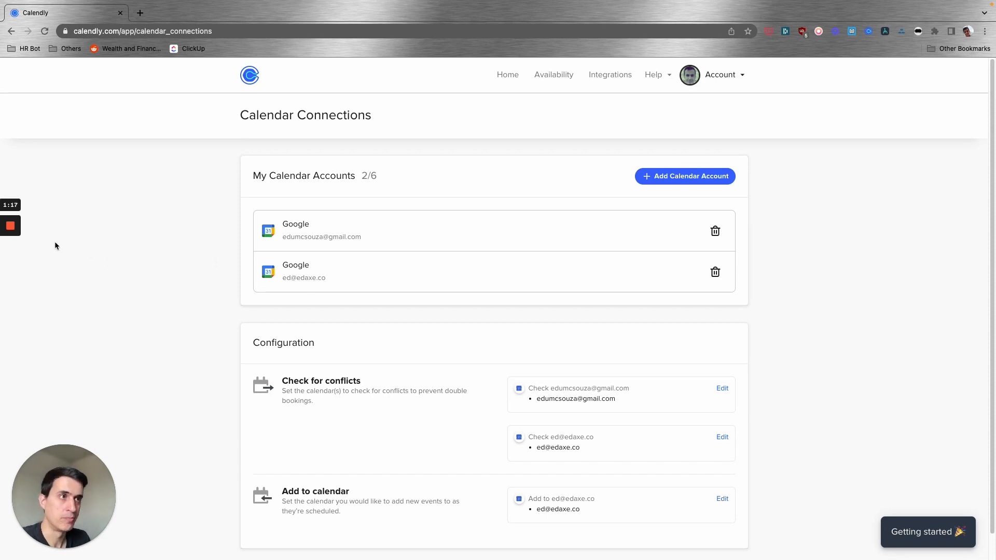
pyautogui.scroll(-1, 373, 341)
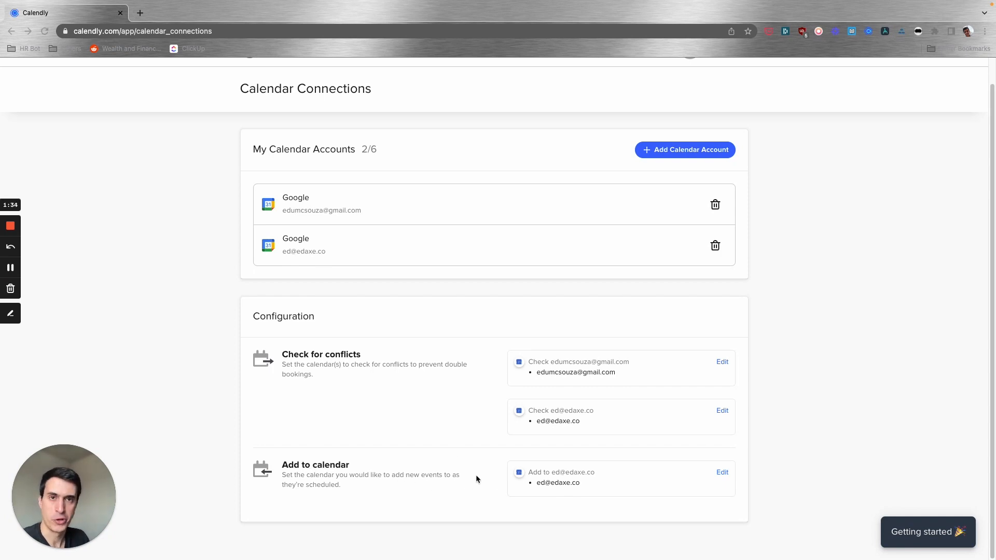
pyautogui.scroll(1, 383, 287)
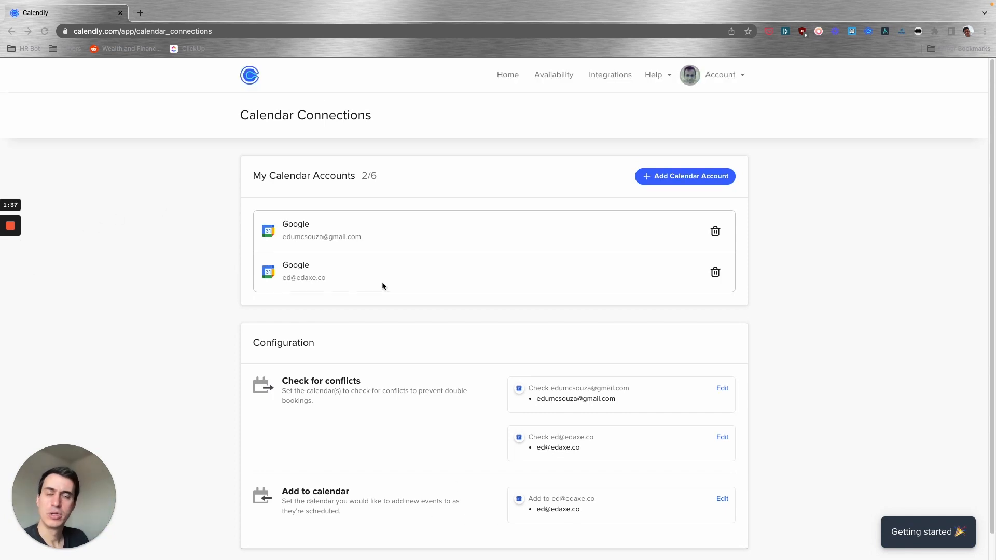
# Step: Open the availability page and review the weekly hours of the Working hours schedule
pyautogui.click(555, 77)
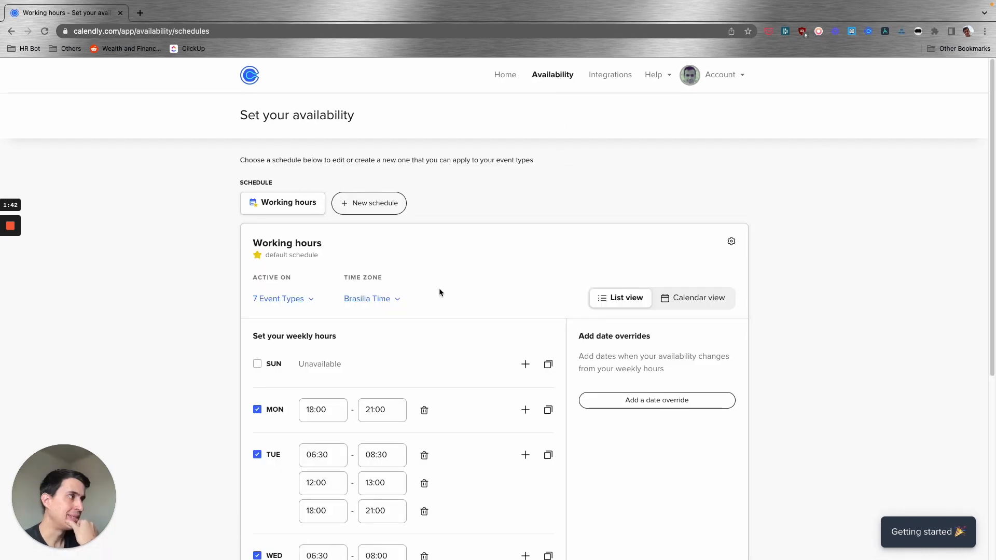
pyautogui.scroll(-5, 439, 290)
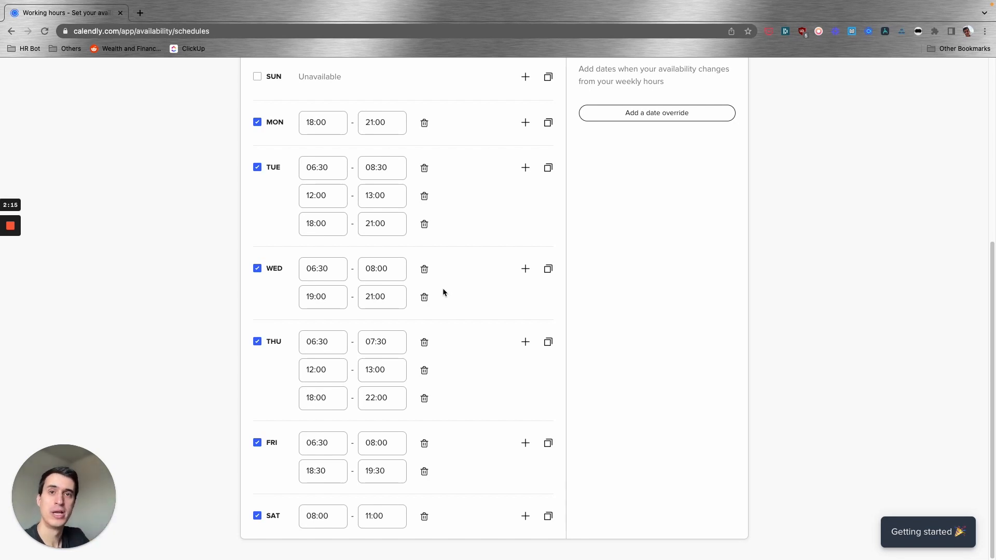
pyautogui.scroll(5, 443, 288)
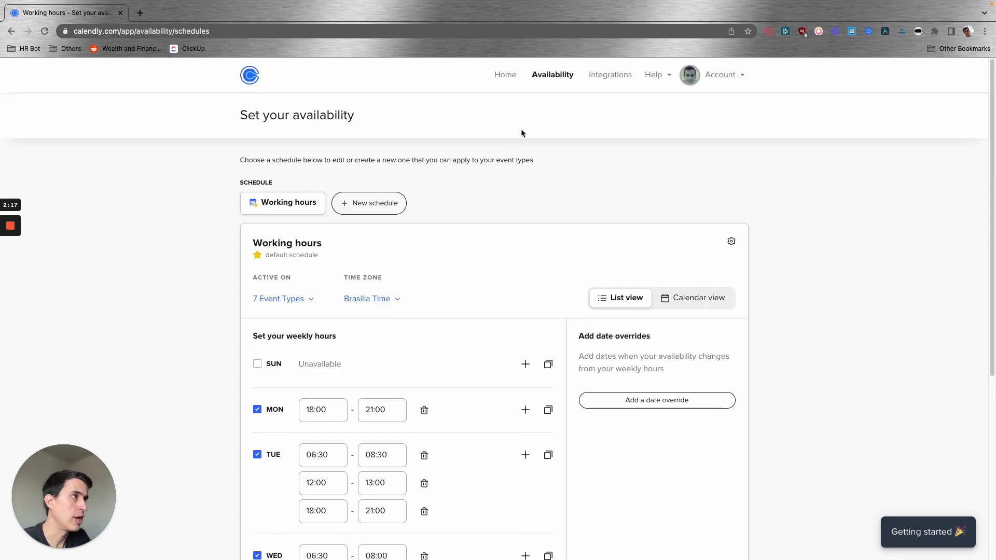
# Step: Return to the list of event types and start creating a new One-on-One event type
pyautogui.click(506, 74)
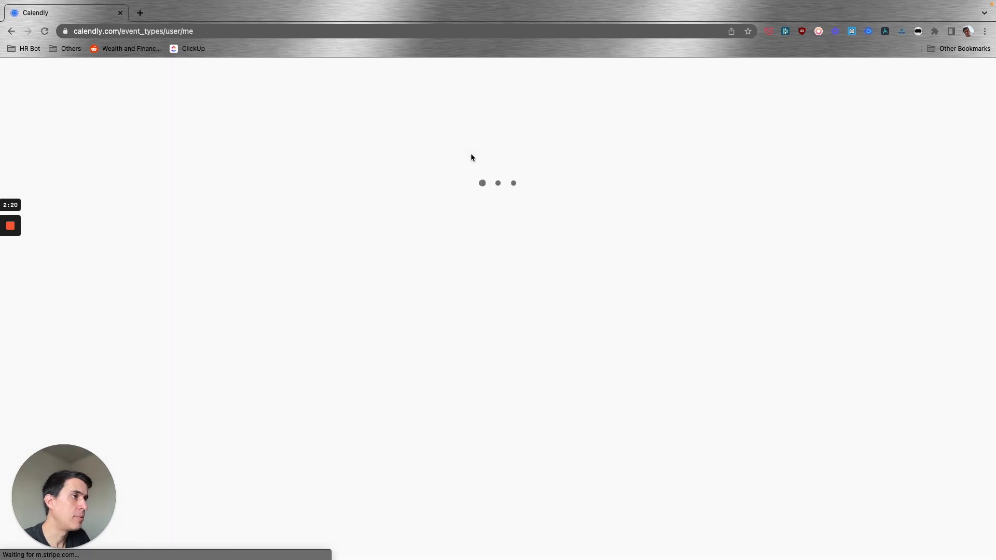
pyautogui.scroll(-5, 266, 278)
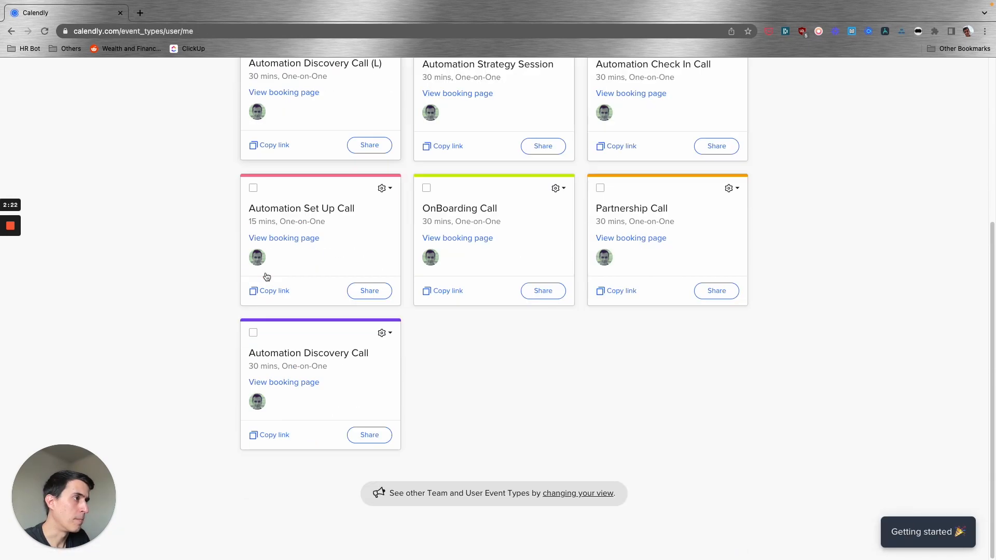
pyautogui.scroll(5, 269, 272)
pyautogui.click(718, 125)
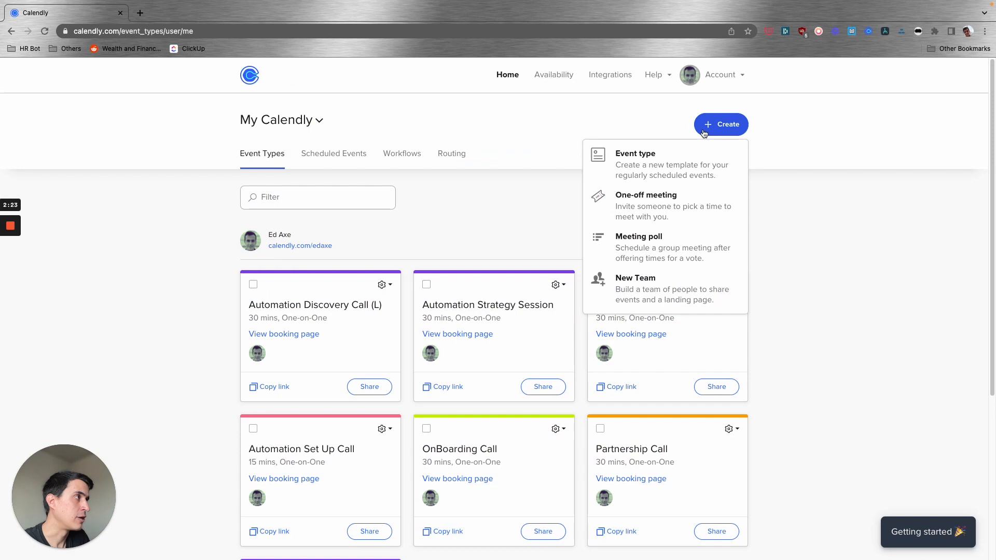
pyautogui.click(652, 156)
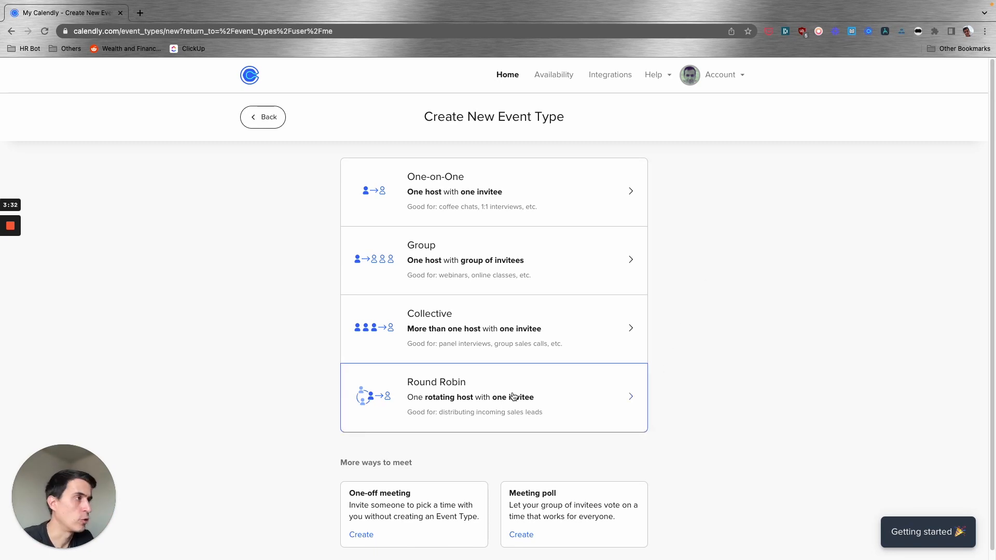
pyautogui.click(489, 187)
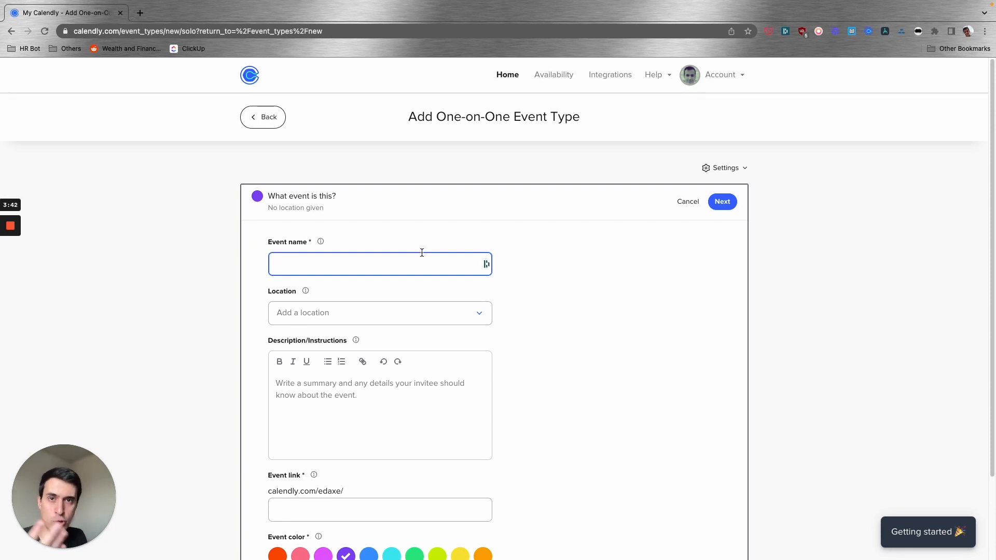
# Step: Name the event type Test and set its location to Google Meet
pyautogui.write('Test')
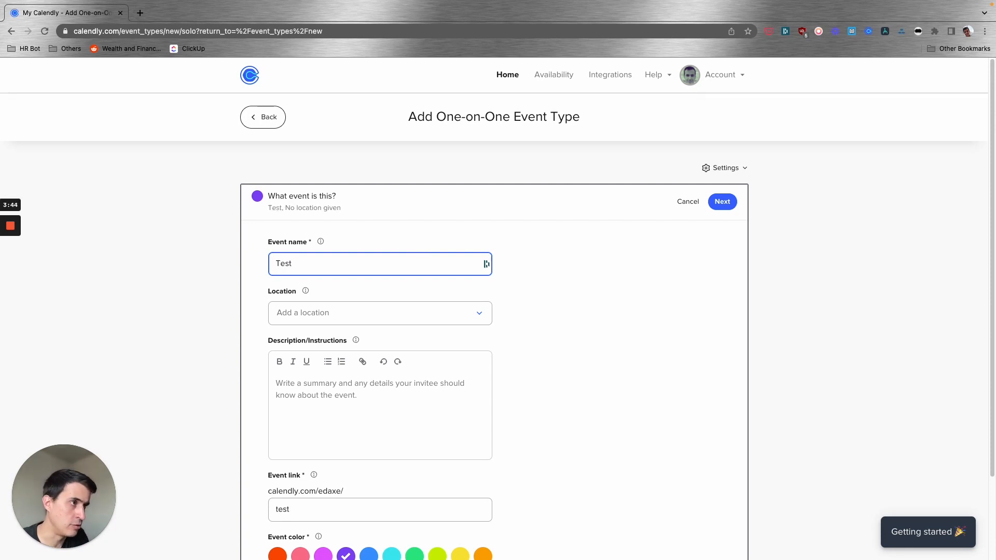
pyautogui.click(471, 317)
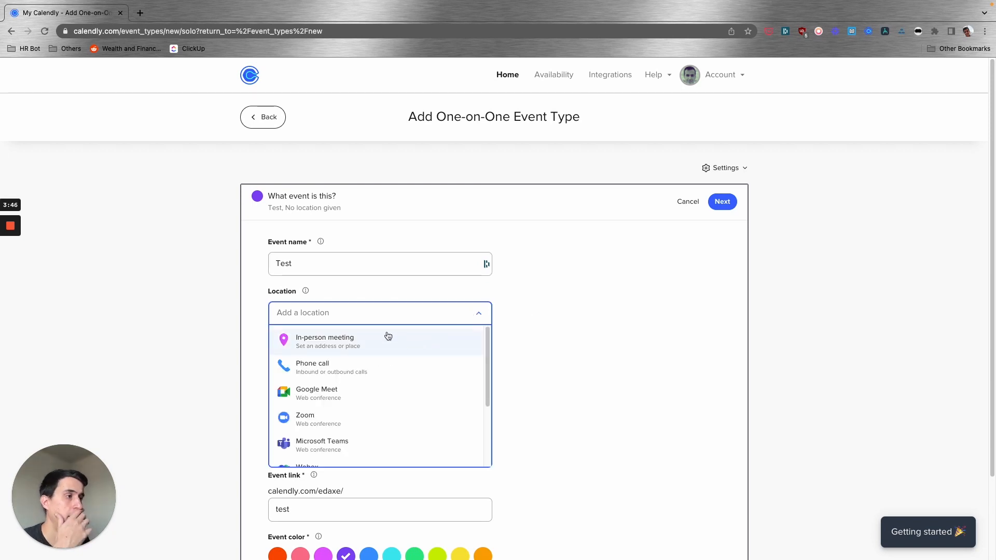
pyautogui.scroll(-3, 360, 375)
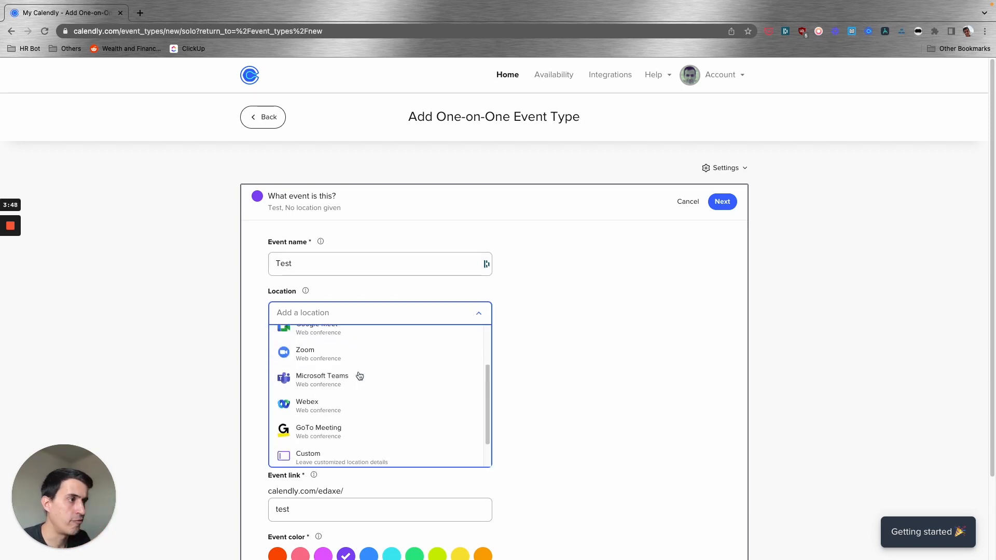
pyautogui.scroll(1, 355, 358)
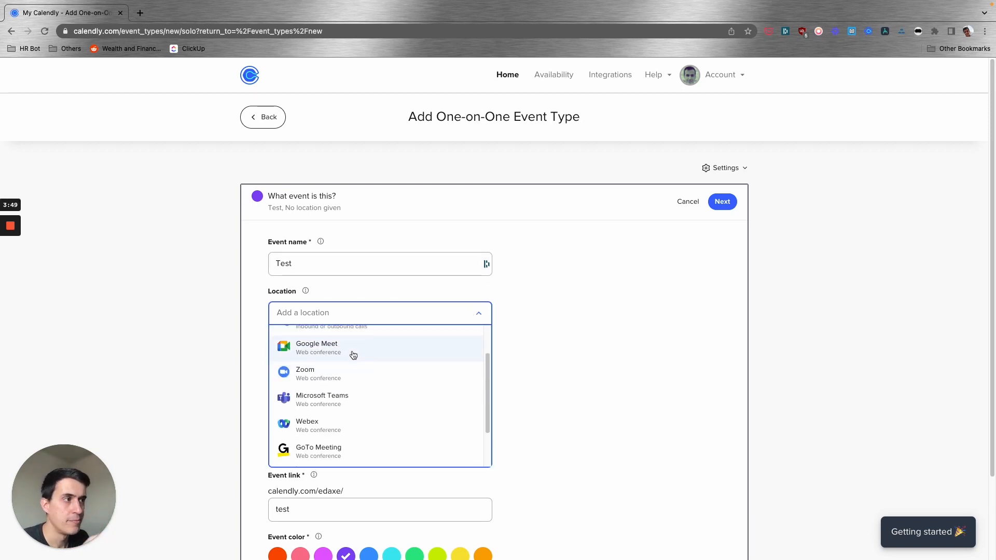
pyautogui.click(338, 355)
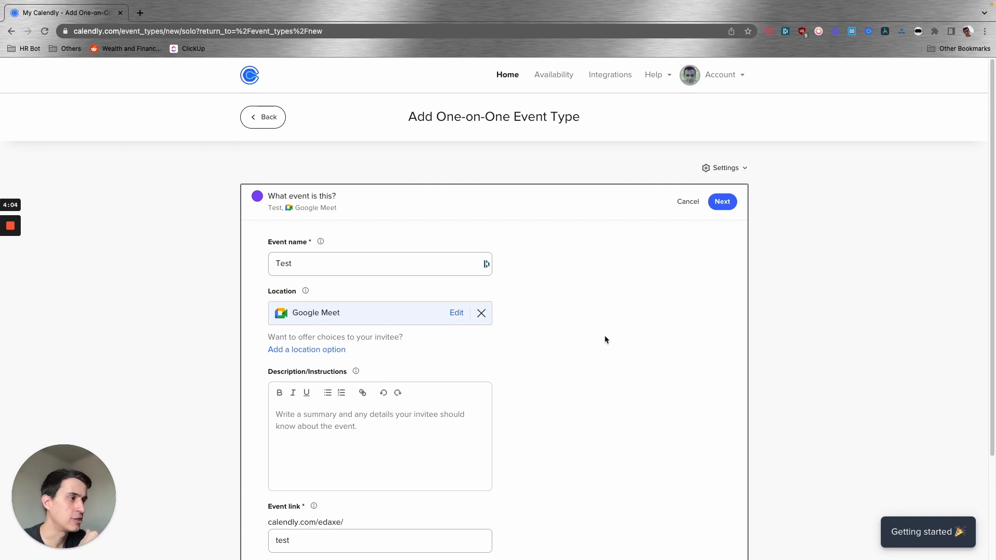
# Step: Check the description and event link fields, and continue to the settings for when people can book the event
pyautogui.scroll(-3, 605, 335)
pyautogui.click(382, 305)
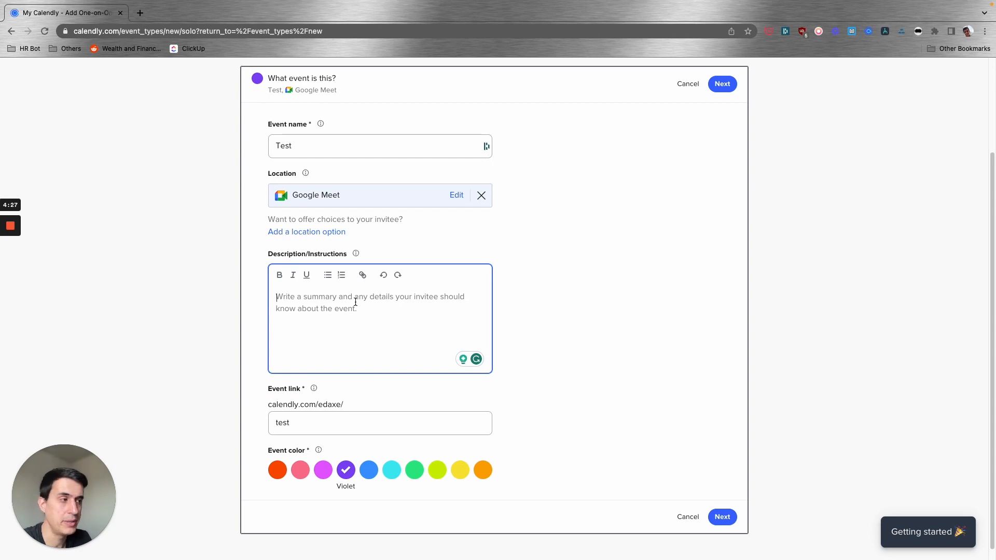
pyautogui.click(324, 423)
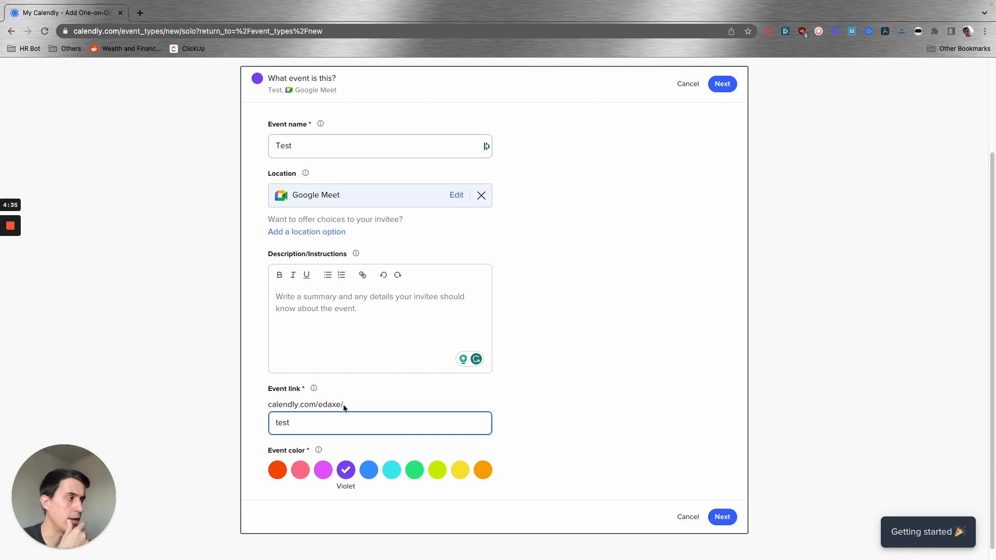
pyautogui.click(723, 517)
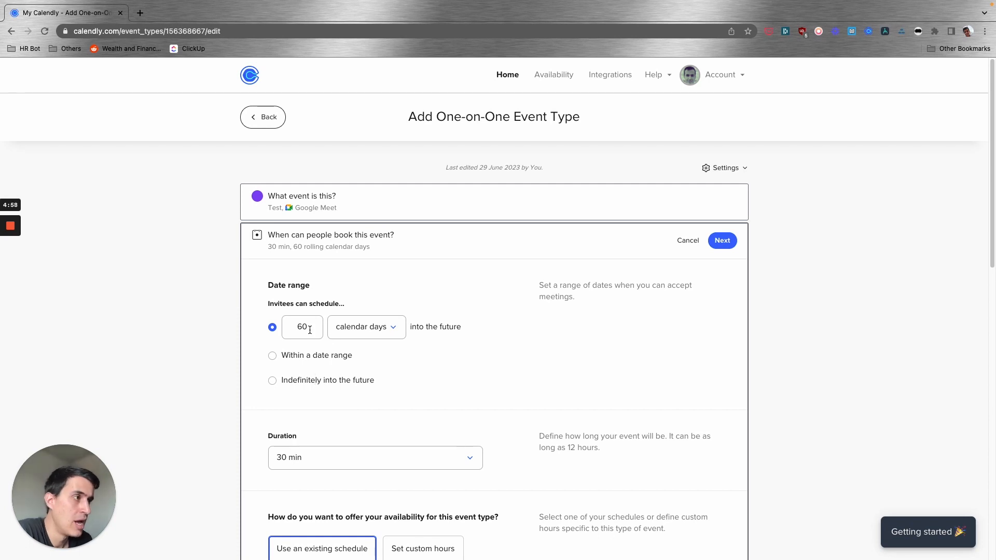
# Step: Limit how far ahead invitees can schedule to 14 calendar days into the future
pyautogui.moveTo(310, 330); pyautogui.dragTo(299, 330)
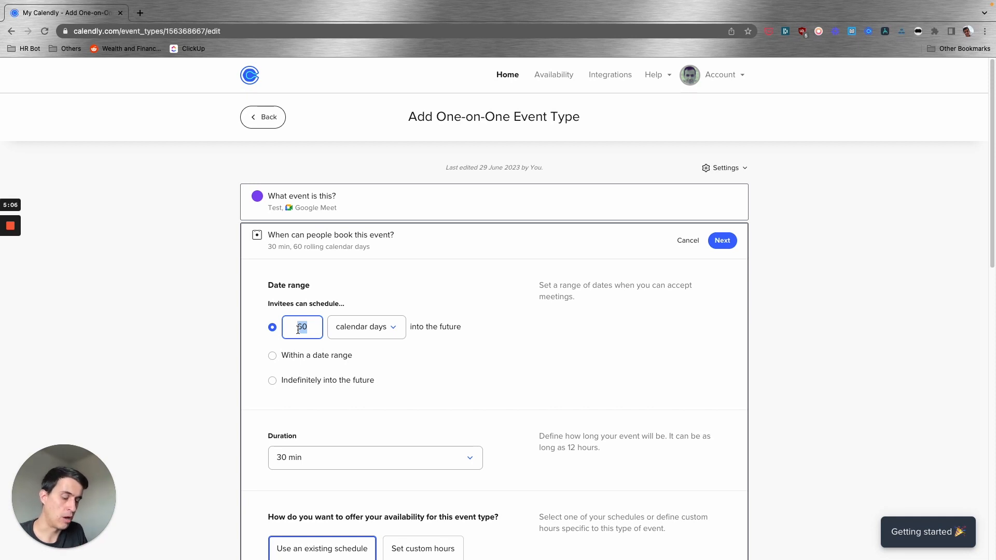
pyautogui.write('14')
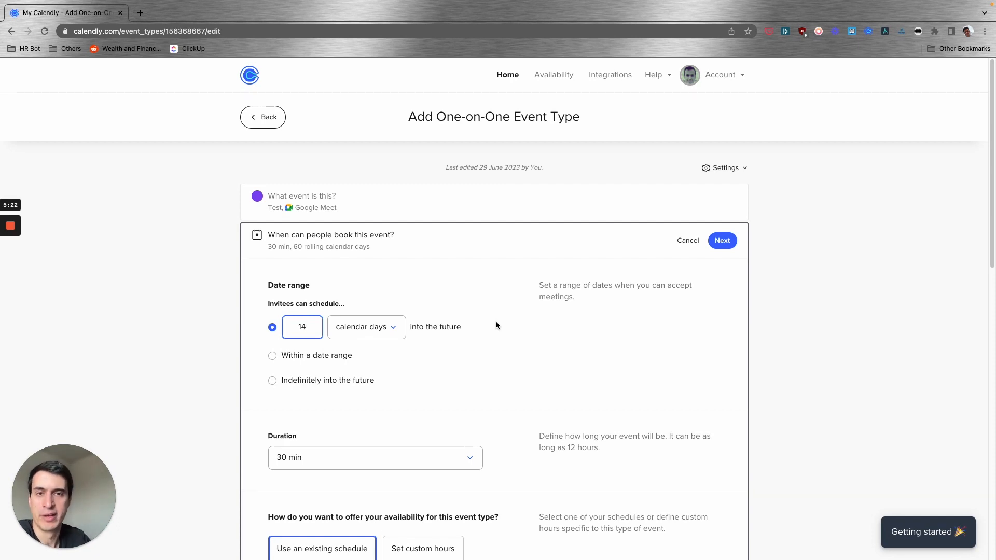
pyautogui.scroll(-1, 439, 329)
pyautogui.click(439, 330)
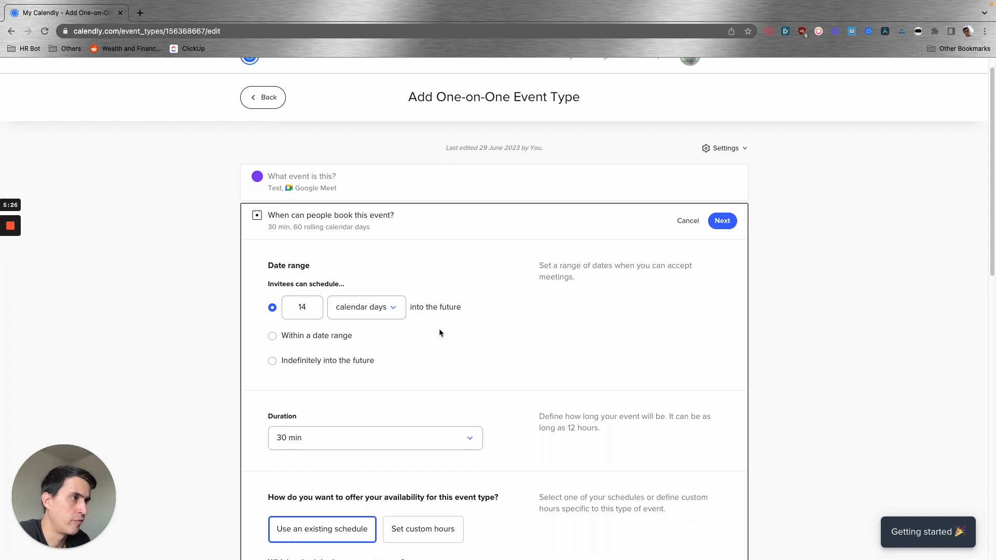
# Step: Examine the available durations and the schedule options that define availability for the event type
pyautogui.scroll(-1, 422, 333)
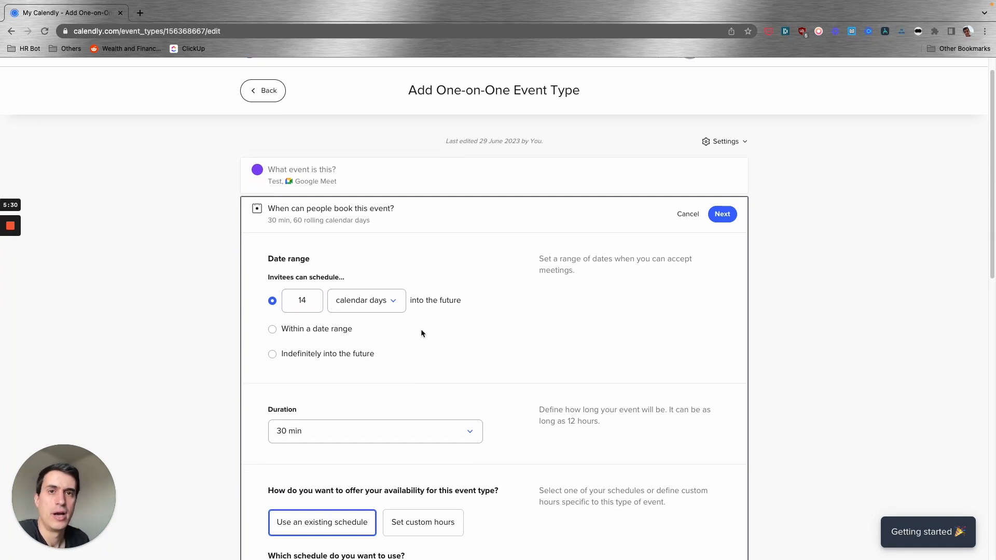
pyautogui.scroll(-3, 421, 334)
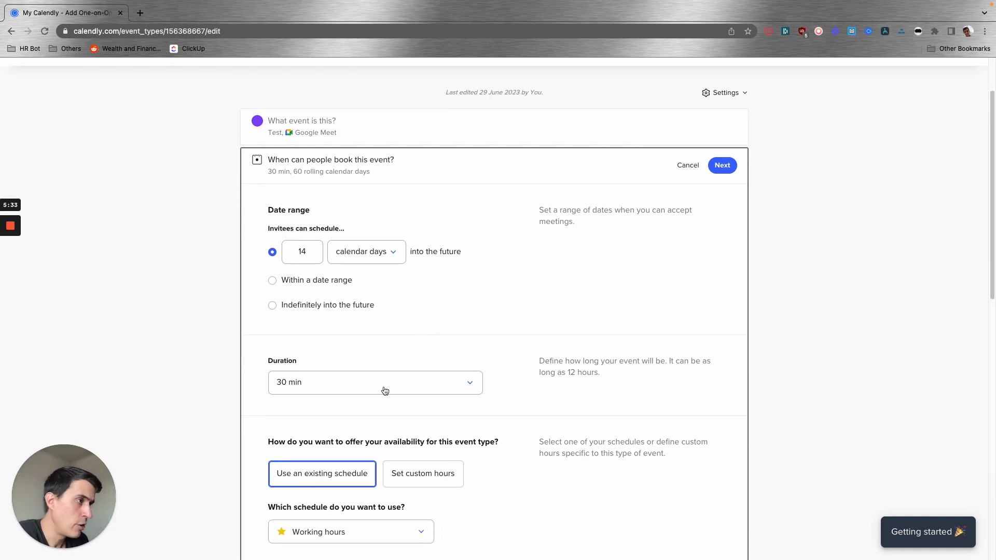
pyautogui.click(385, 391)
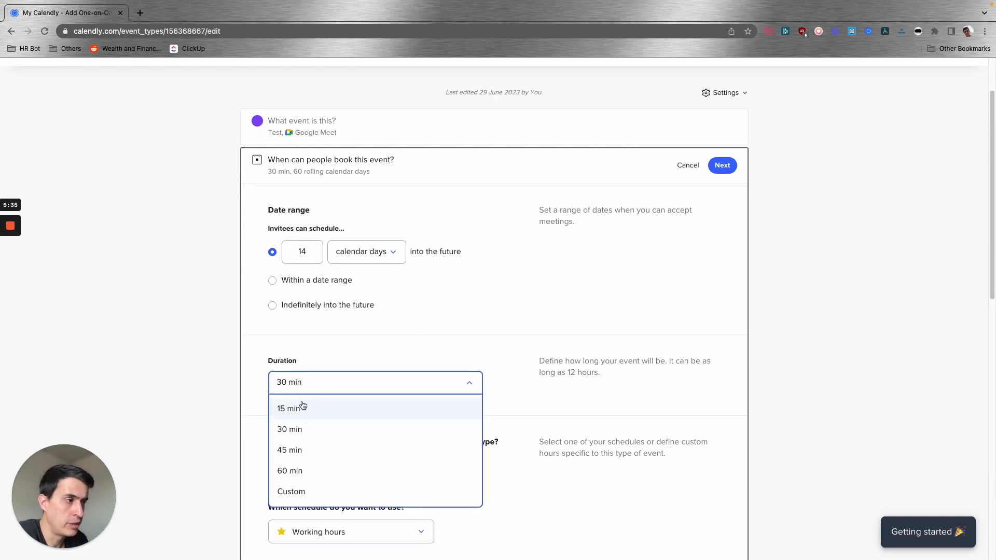
pyautogui.click(427, 358)
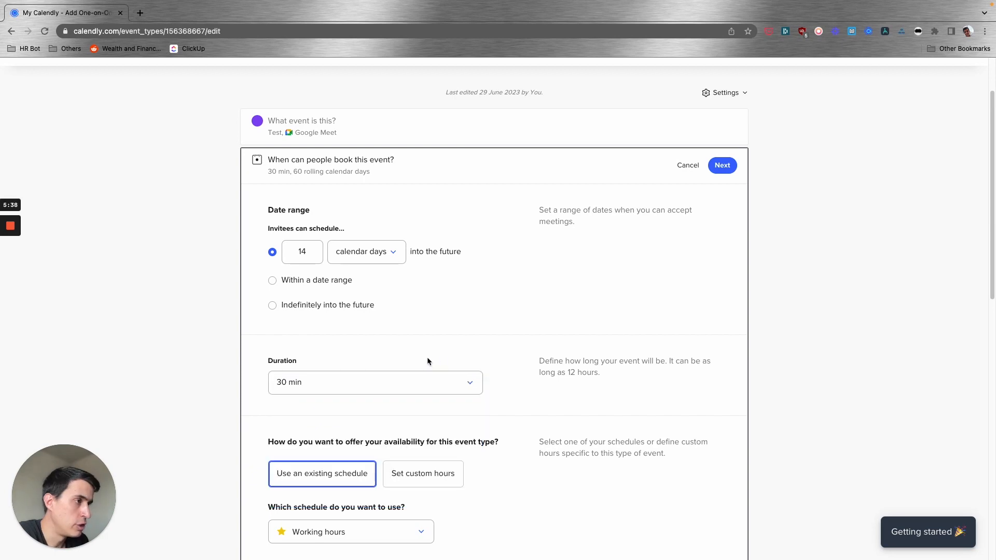
pyautogui.scroll(-3, 427, 358)
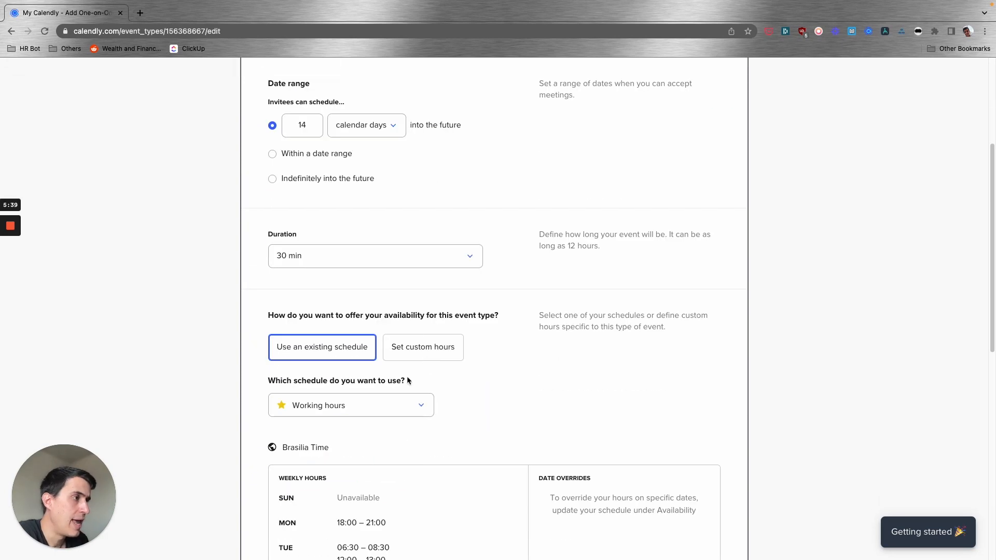
pyautogui.scroll(2, 342, 330)
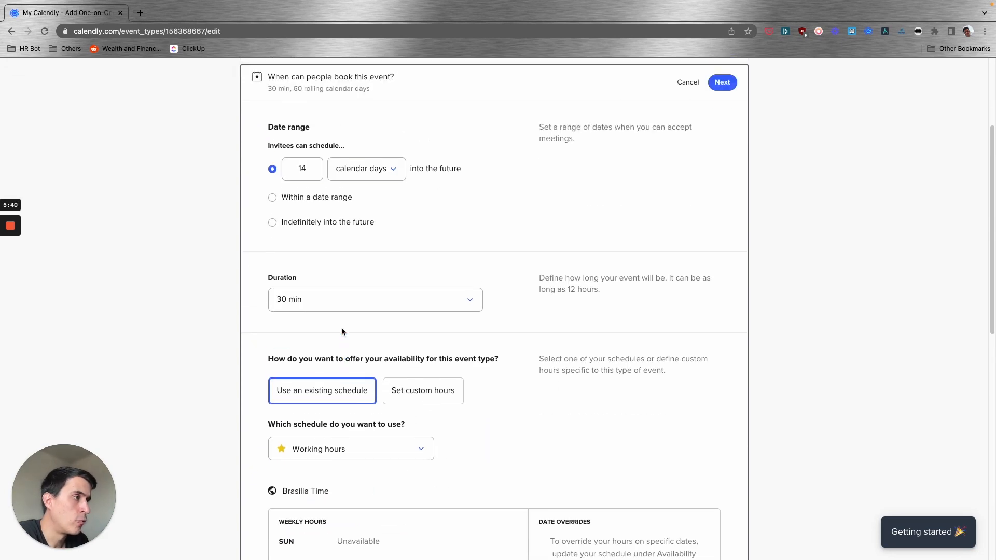
pyautogui.scroll(-2, 361, 350)
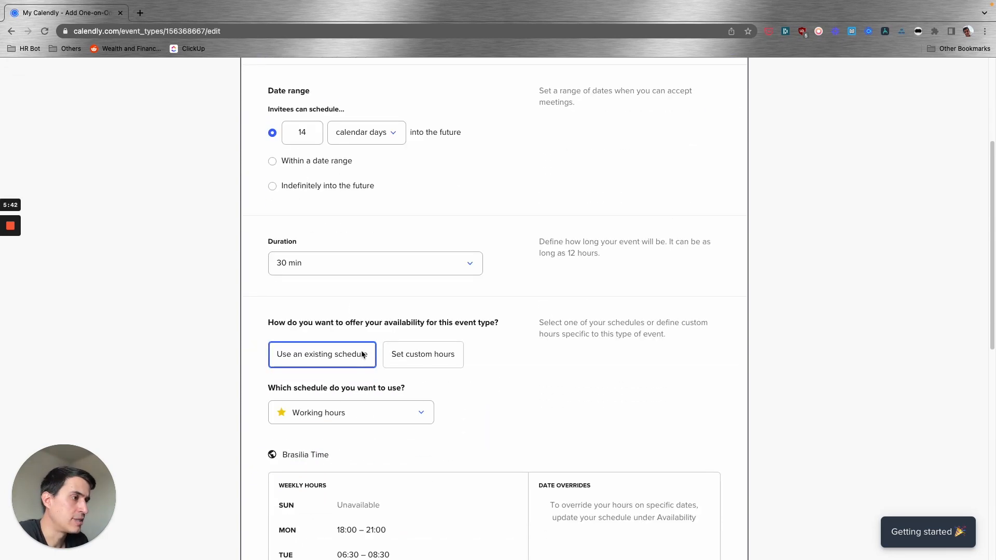
pyautogui.scroll(5, 373, 368)
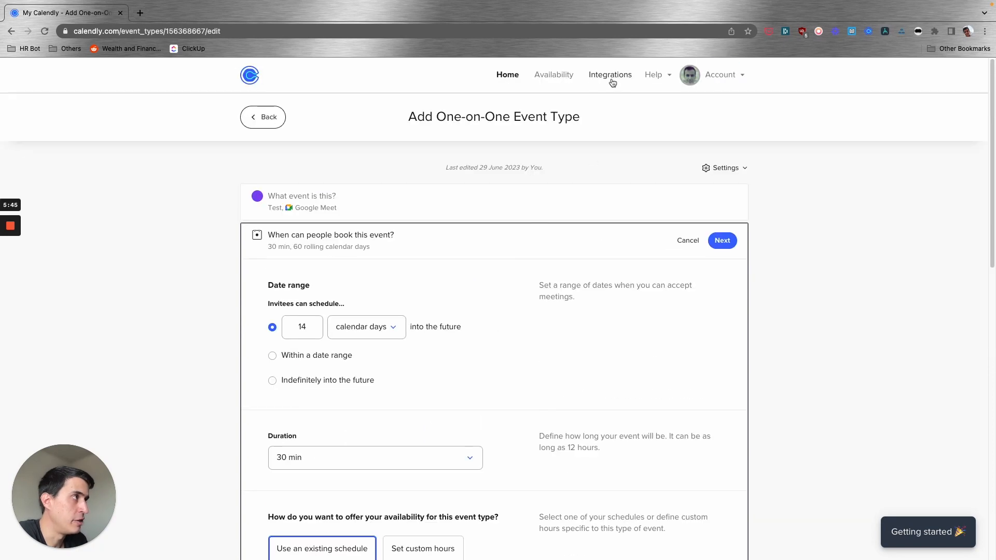
# Step: Check the existing schedule and weekly hours offered for this event type, and save the booking settings
pyautogui.scroll(-5, 501, 343)
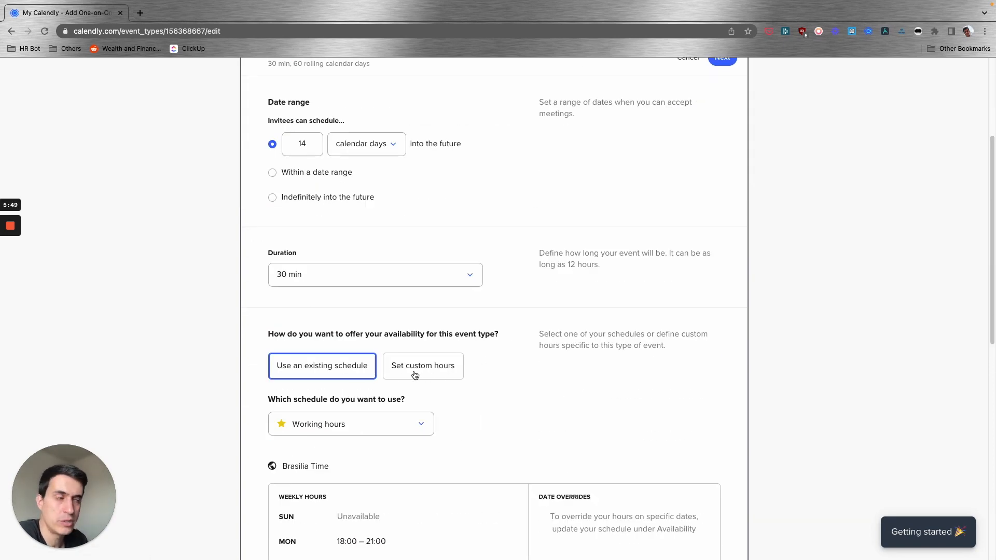
pyautogui.scroll(-5, 338, 389)
pyautogui.scroll(9, 339, 392)
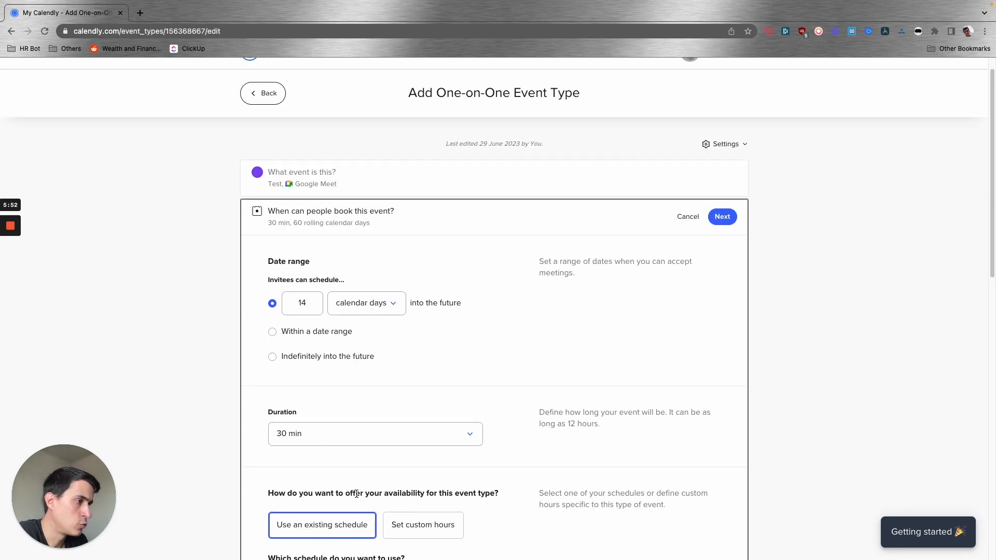
pyautogui.scroll(-3, 358, 441)
pyautogui.click(372, 441)
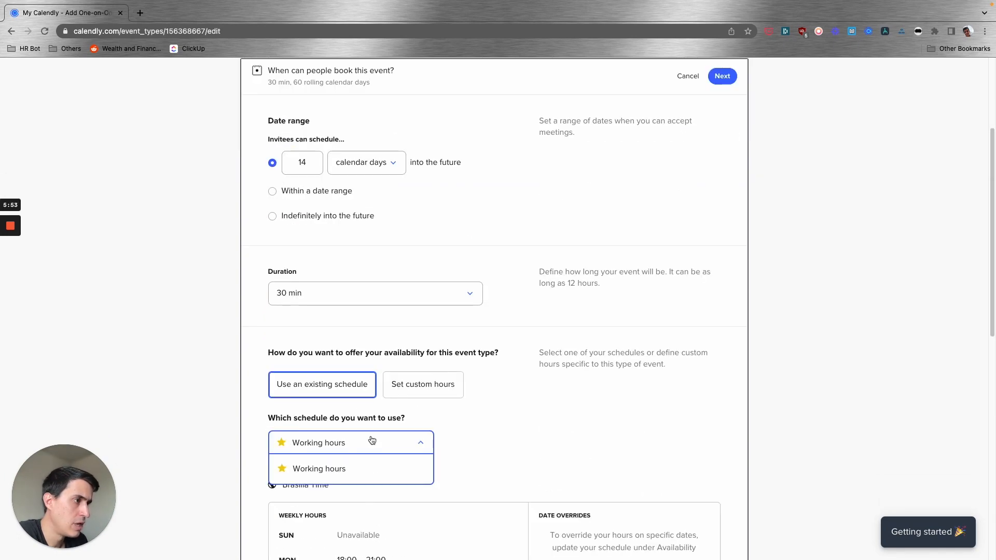
pyautogui.click(481, 427)
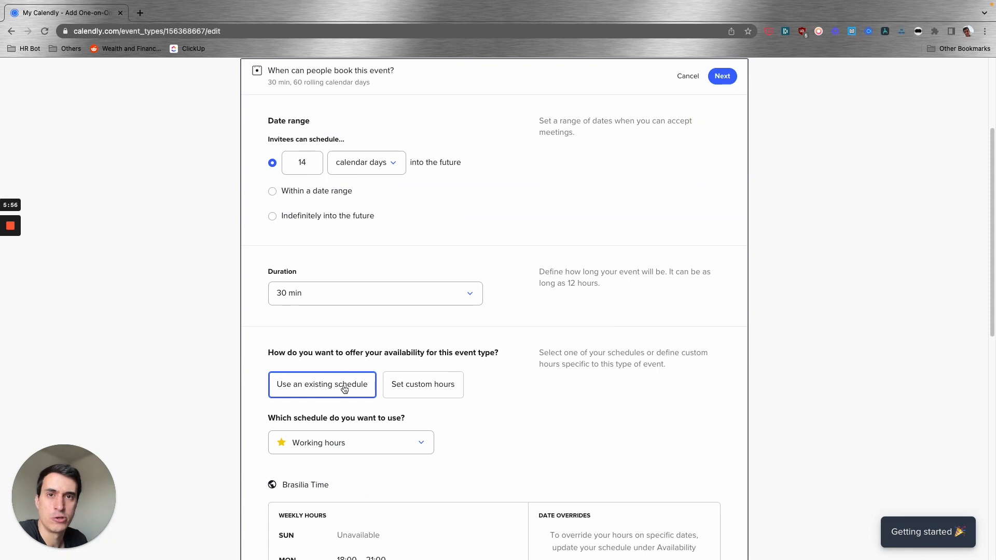
pyautogui.scroll(3, 481, 232)
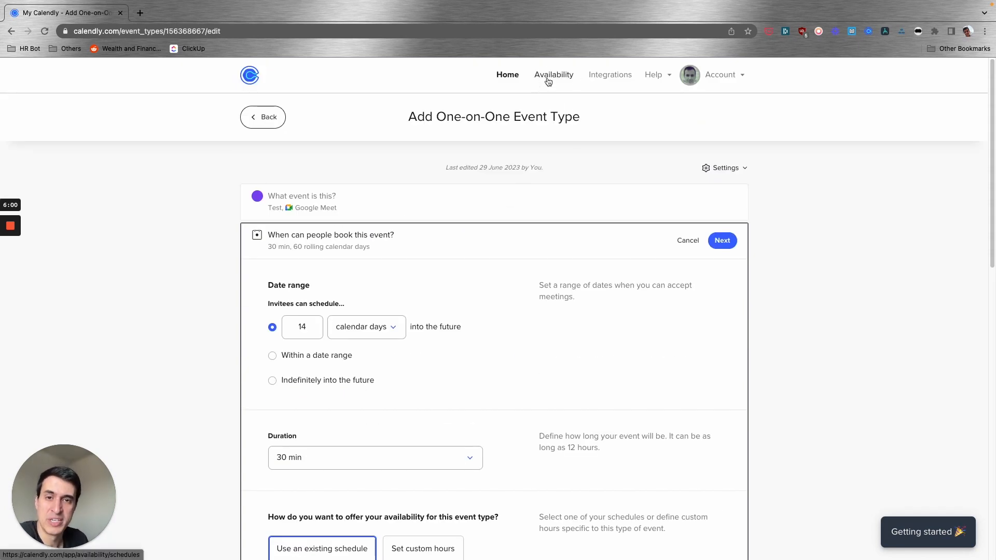
pyautogui.scroll(-1, 562, 314)
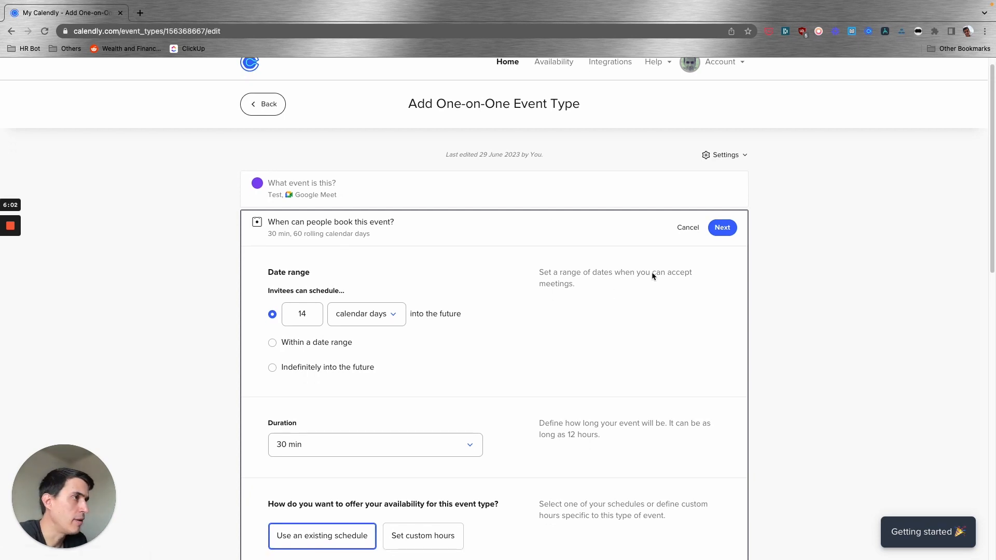
pyautogui.click(729, 231)
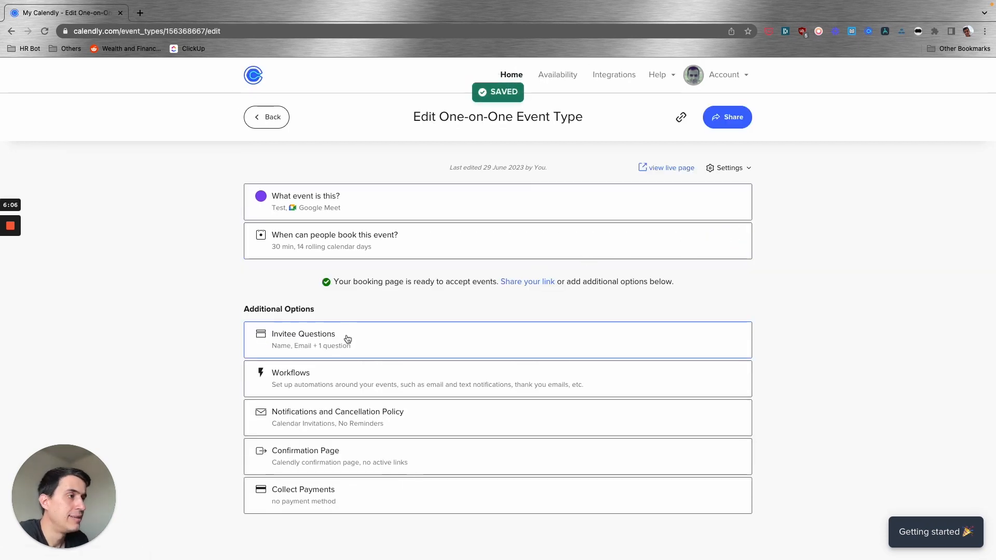
# Step: Add the invitee question "What's your current revenue?" with Radio Buttons as its answer type
pyautogui.click(346, 340)
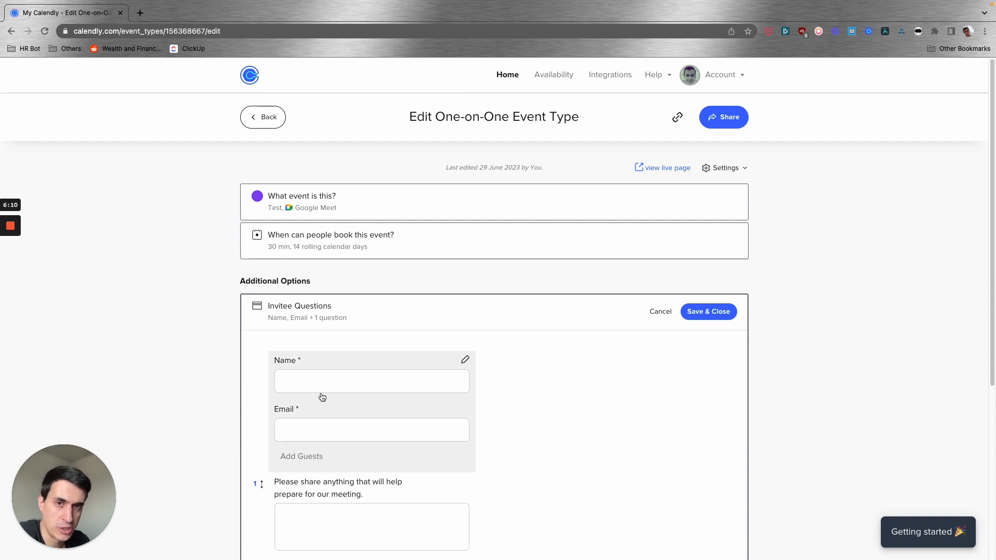
pyautogui.scroll(-2, 322, 397)
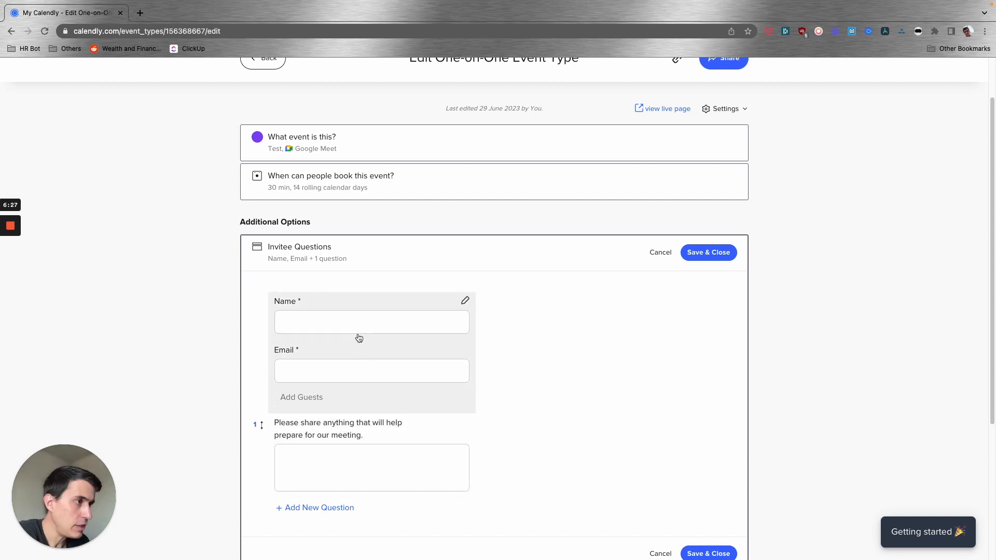
pyautogui.scroll(-2, 358, 334)
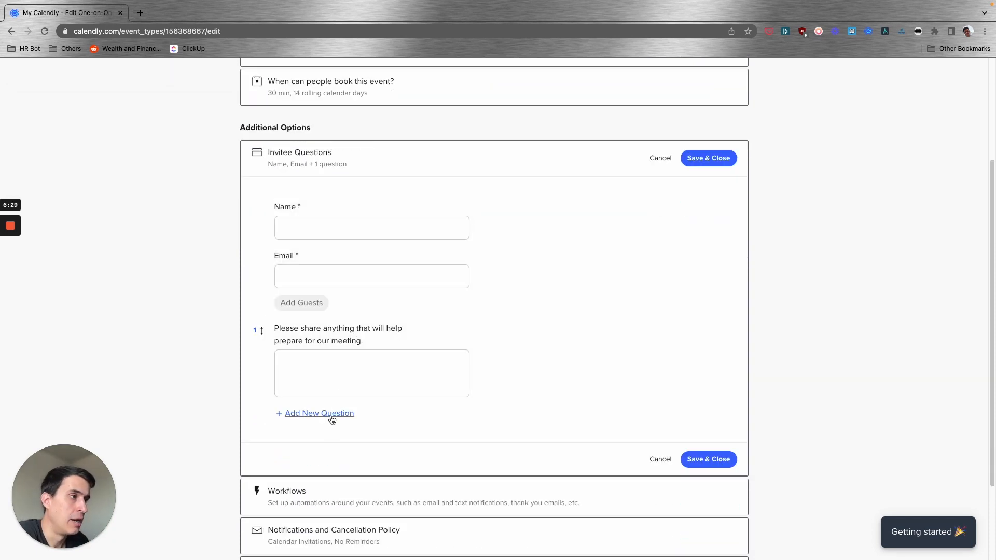
pyautogui.click(332, 416)
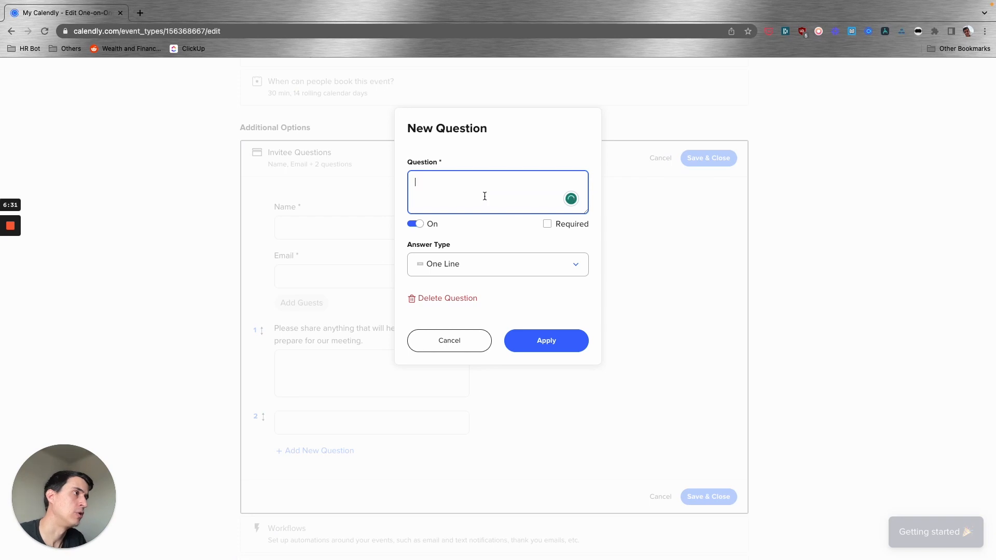
pyautogui.write('W')
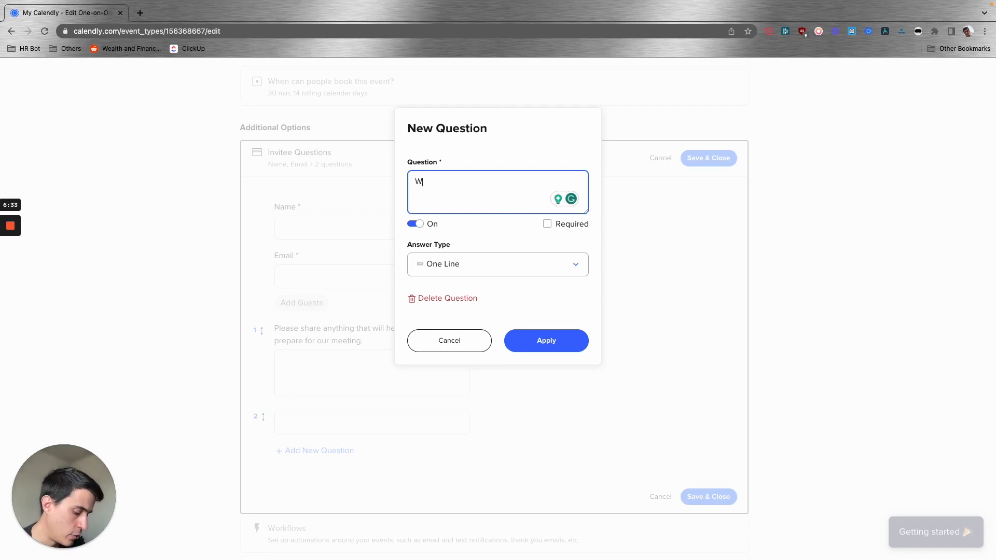
pyautogui.write("hat's your ")
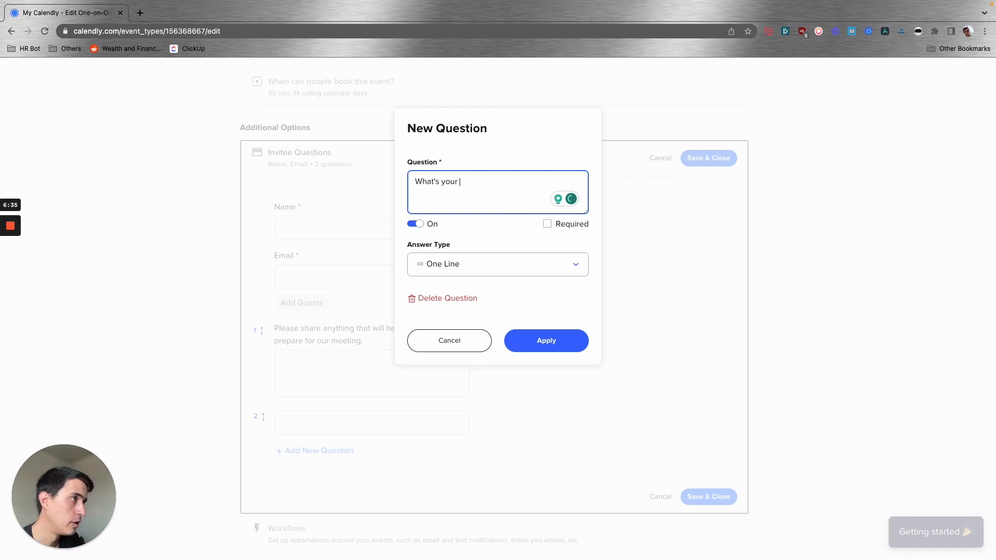
pyautogui.write('current revn')
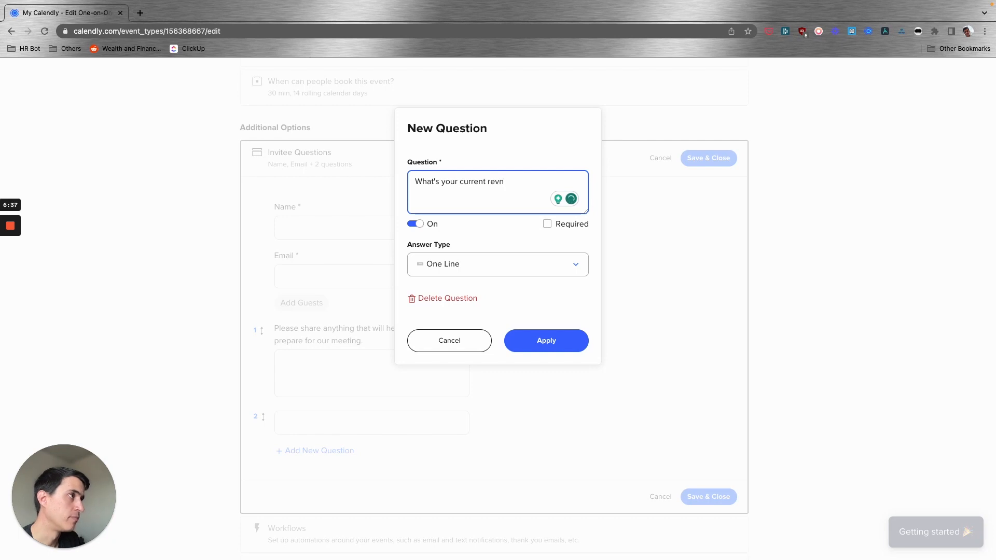
pyautogui.press('BackSpace')
pyautogui.write('enue?')
pyautogui.click(472, 261)
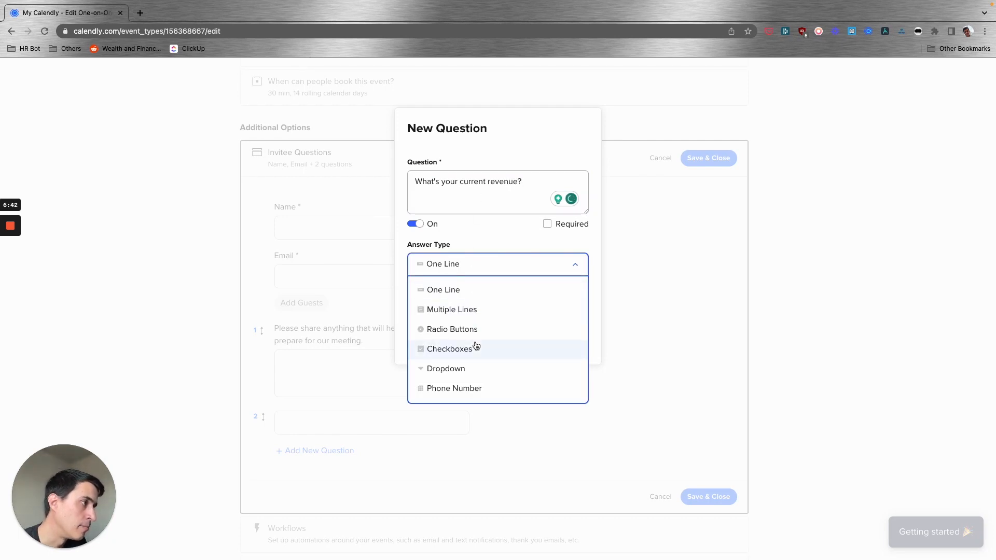
pyautogui.click(465, 329)
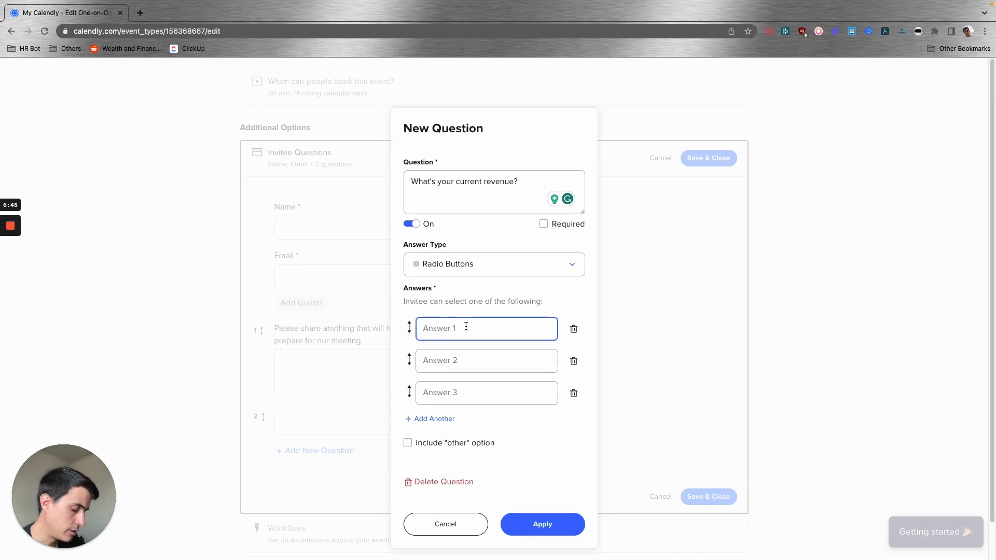
# Step: Give the revenue question the answers "Less than US$20k" and "More than US$20k", remove the third answer and apply the question
pyautogui.write('Less than US$20k')
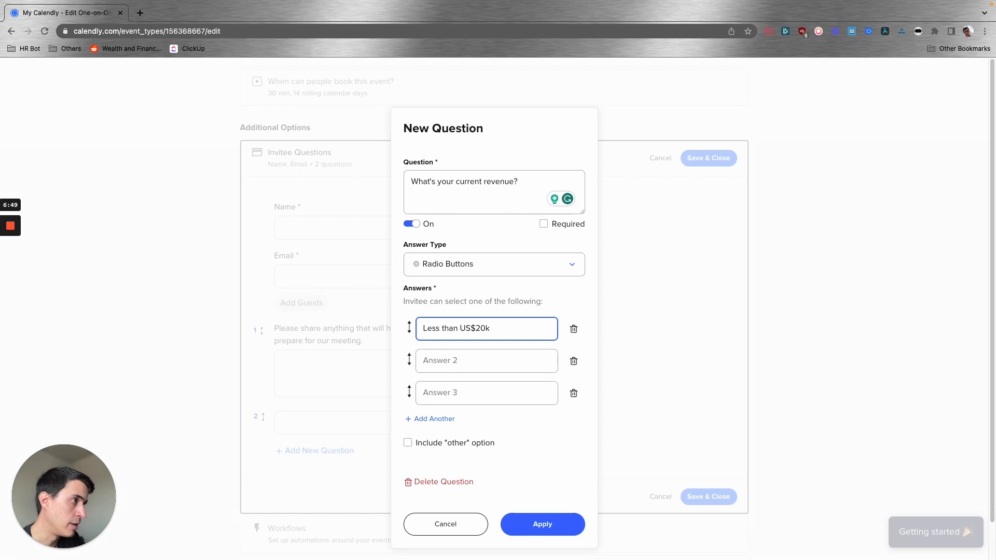
pyautogui.click(471, 361)
pyautogui.write('More th')
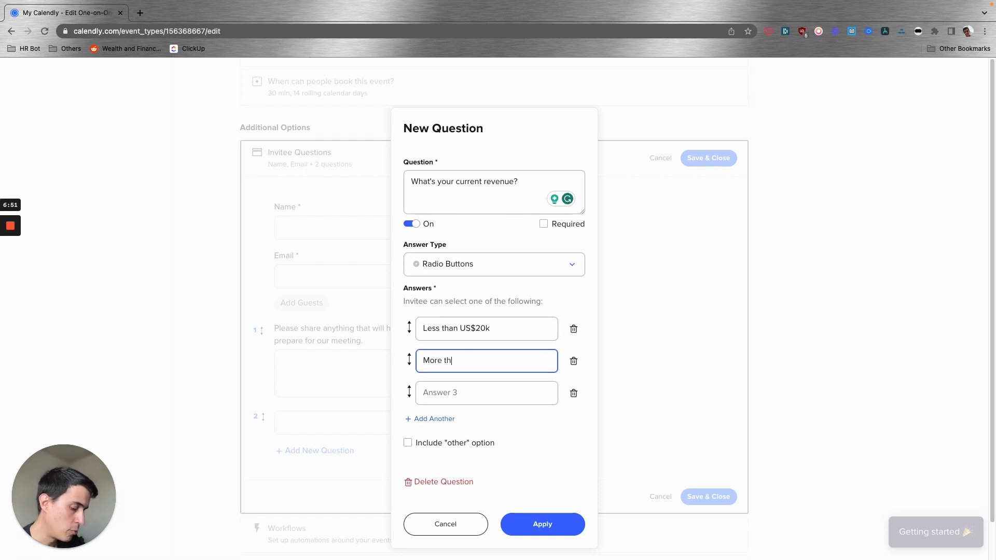
pyautogui.write('an US$20k')
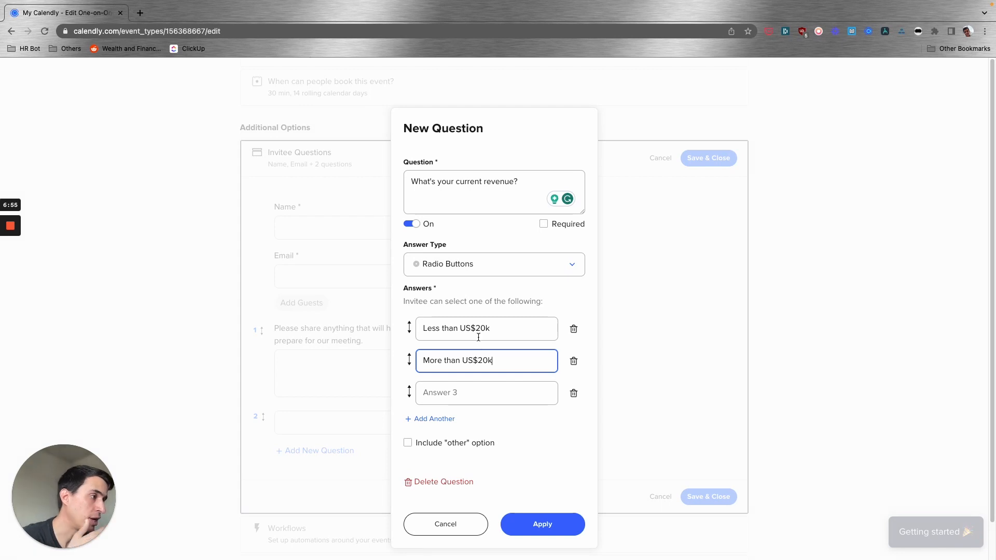
pyautogui.click(572, 394)
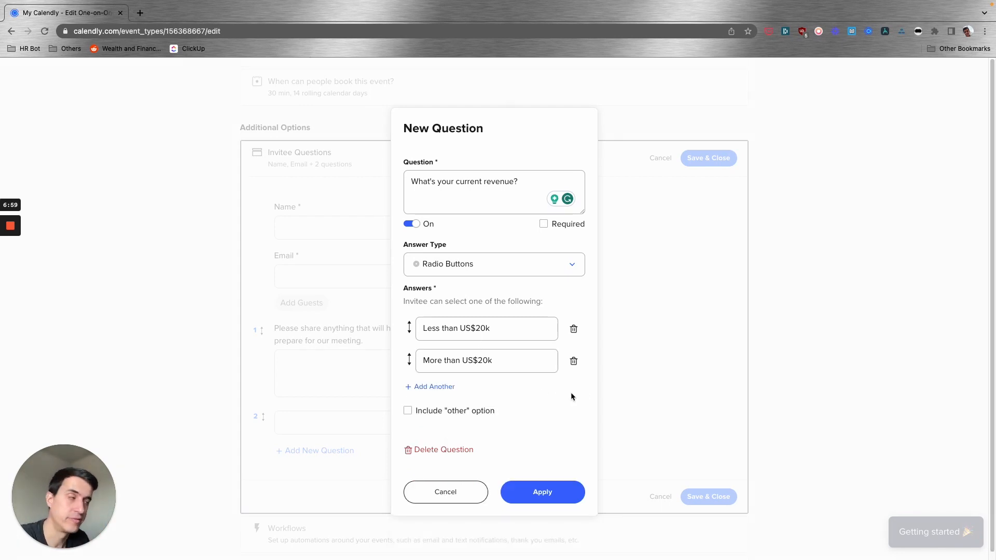
pyautogui.click(565, 494)
# Step: Check the answer types available for another new invitee question and cancel adding it
pyautogui.click(332, 465)
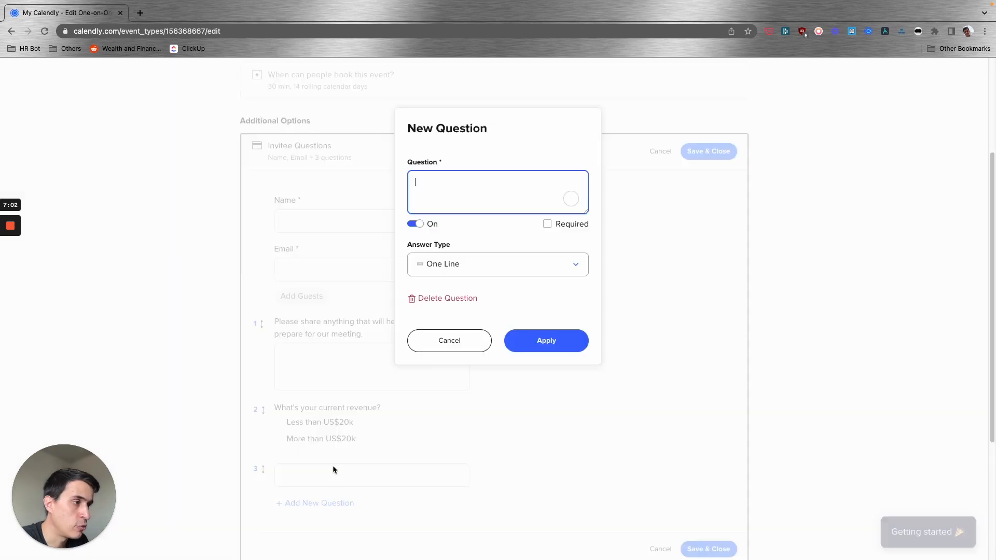
pyautogui.click(474, 266)
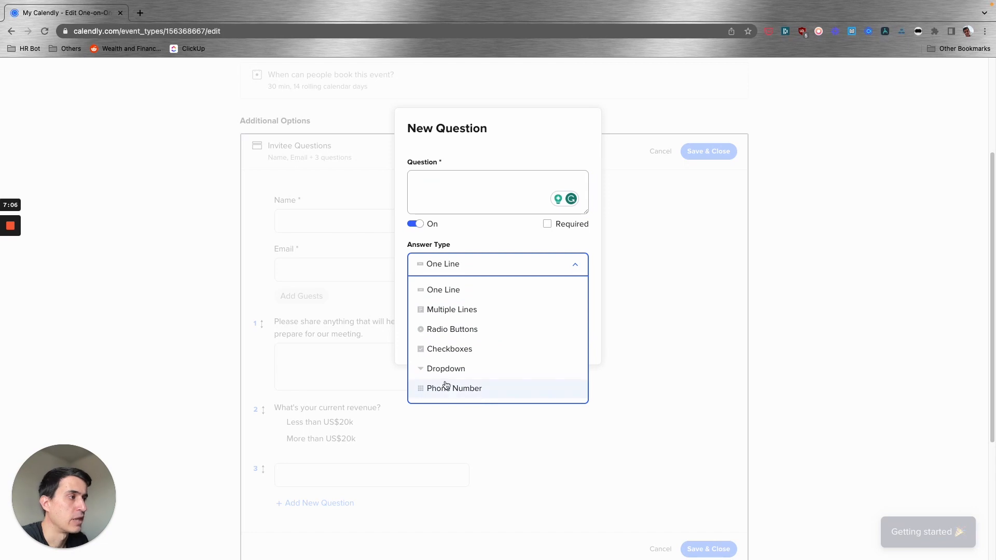
pyautogui.click(500, 224)
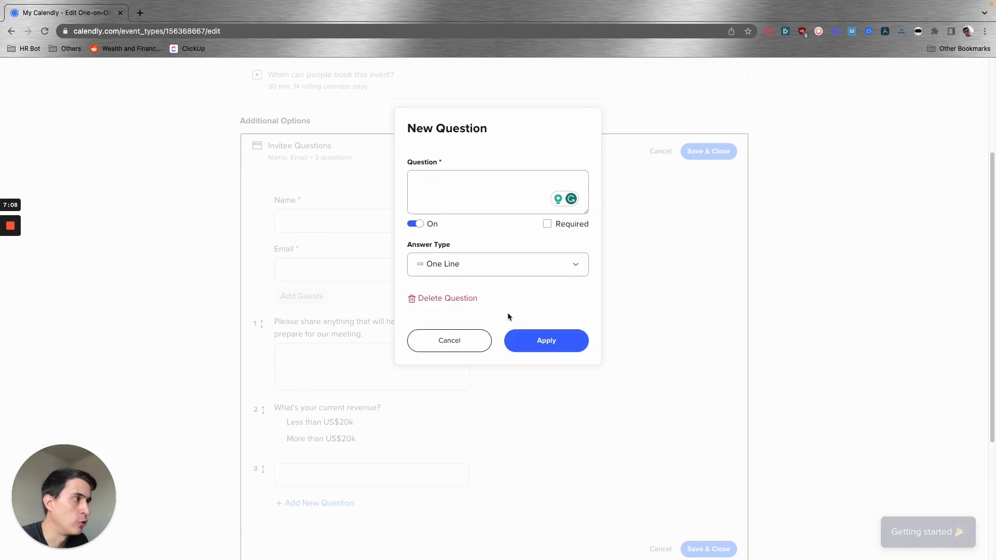
pyautogui.click(446, 340)
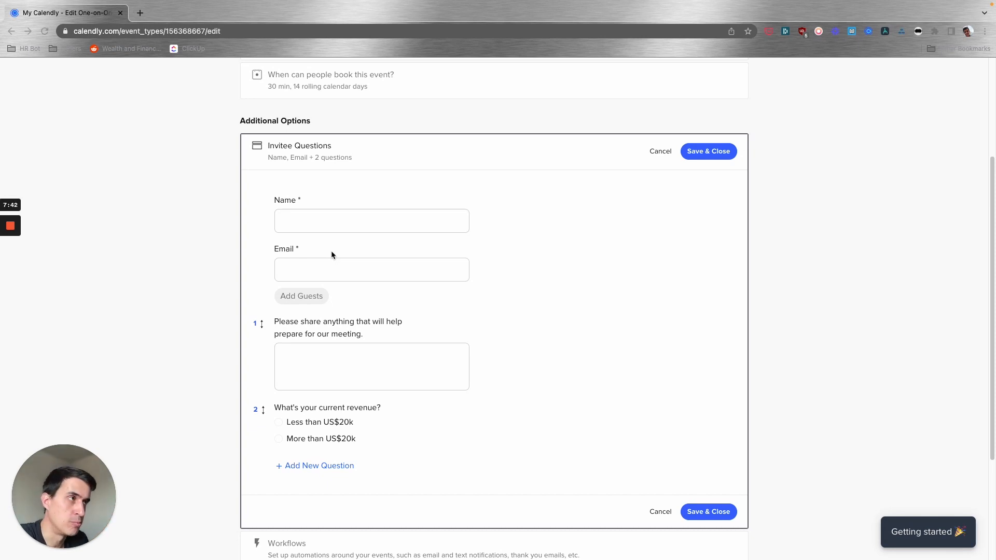
# Step: Close the invitee questions and discard their unsaved changes
pyautogui.scroll(-1, 386, 233)
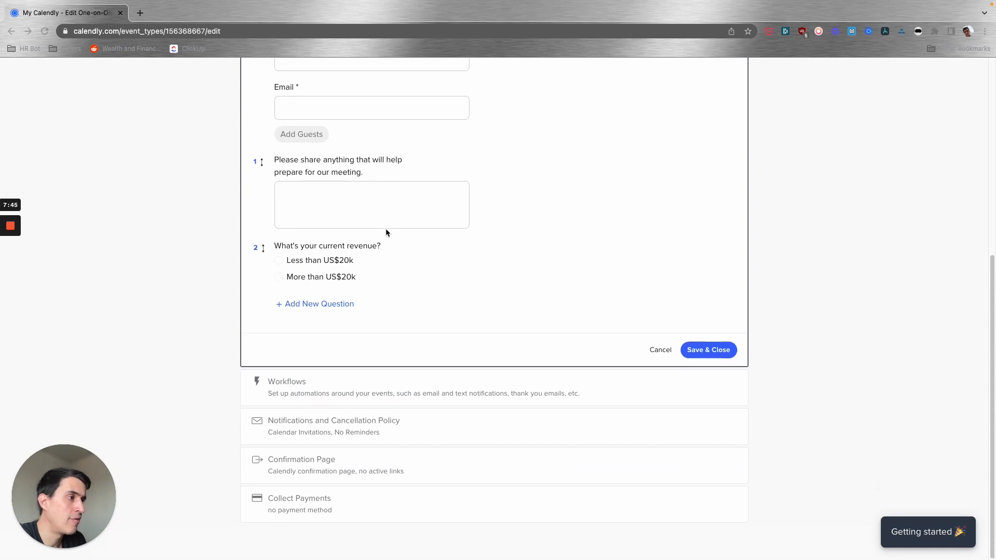
pyautogui.click(661, 349)
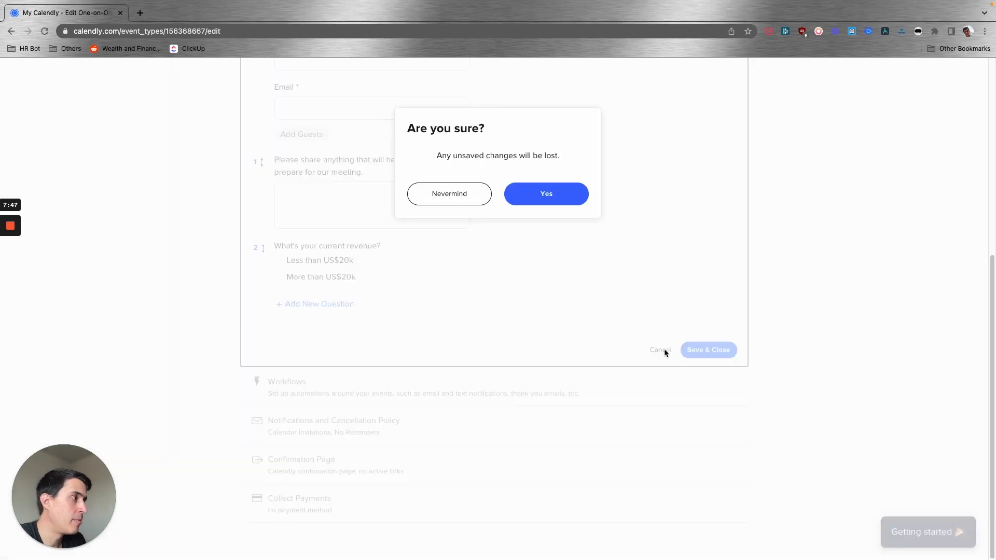
pyautogui.click(541, 199)
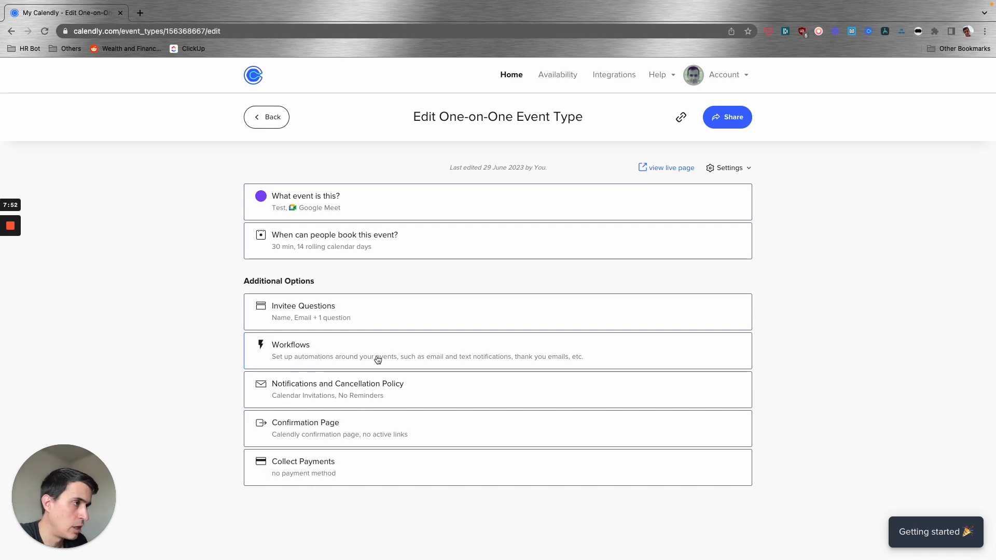
# Step: Turn on email reminders in the event's notifications and cancellation policy, and open their personalization settings
pyautogui.click(358, 390)
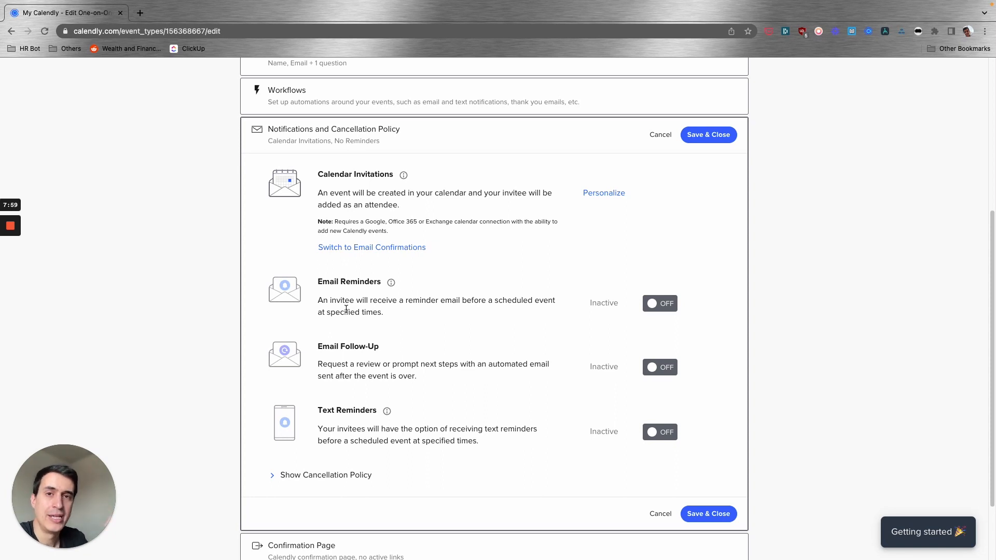
pyautogui.click(663, 304)
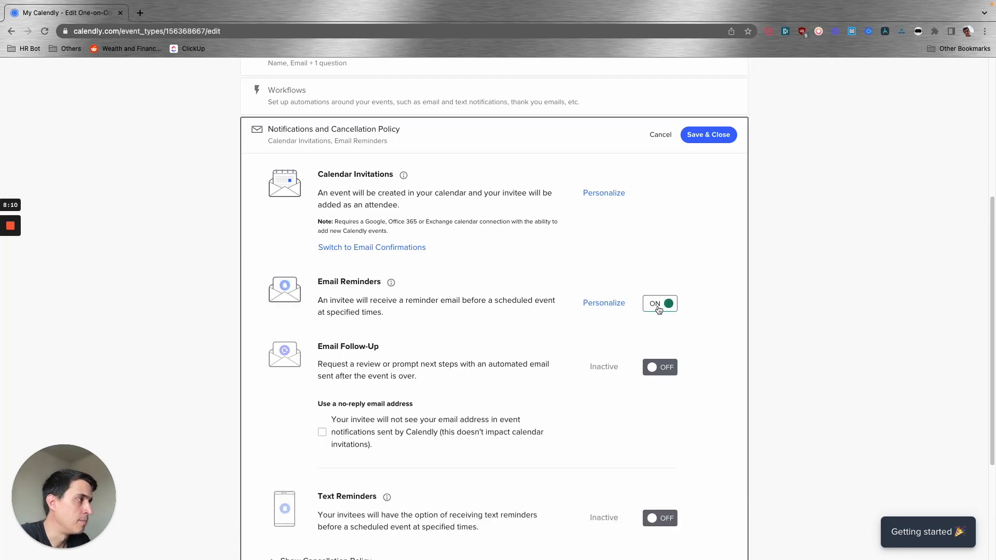
pyautogui.scroll(-3, 602, 319)
pyautogui.click(604, 187)
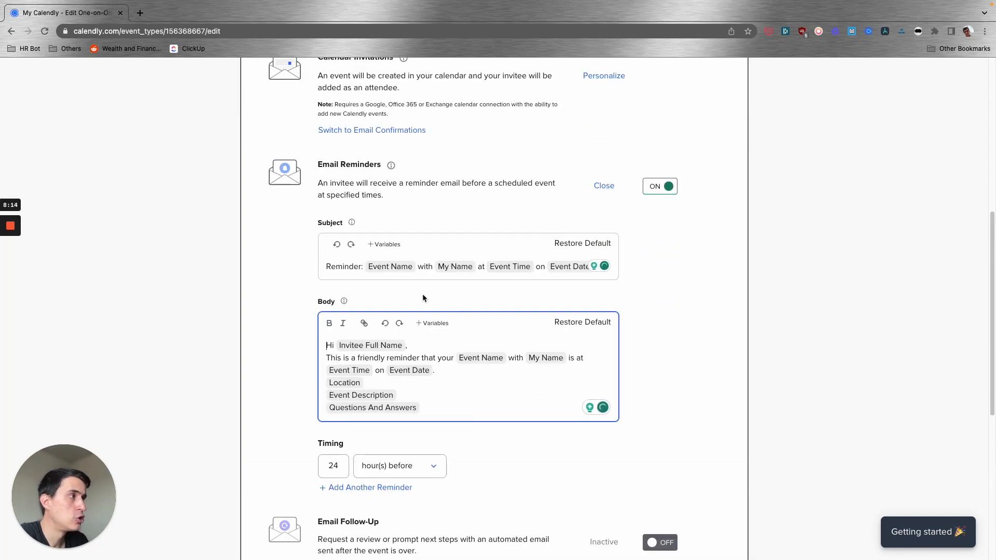
# Step: Review the reminder email's content and add a second reminder timed 1 hour before the event
pyautogui.scroll(-1, 423, 294)
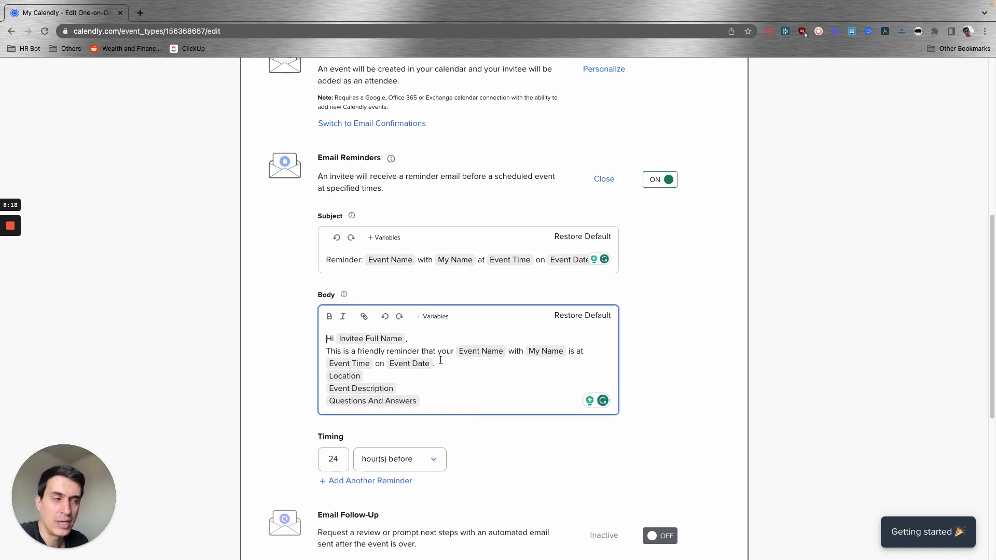
pyautogui.scroll(-1, 440, 360)
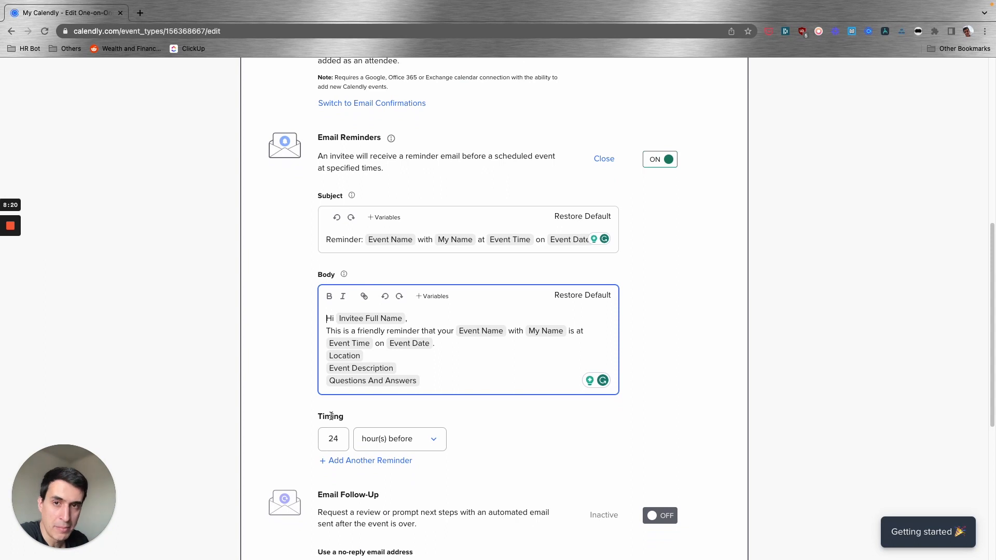
pyautogui.scroll(-2, 331, 417)
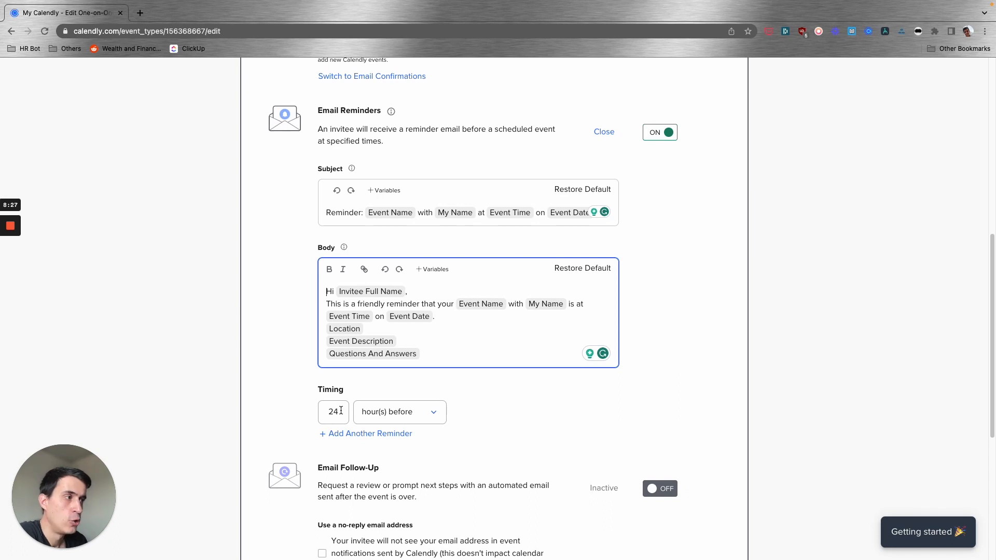
pyautogui.click(364, 434)
pyautogui.doubleClick(339, 439)
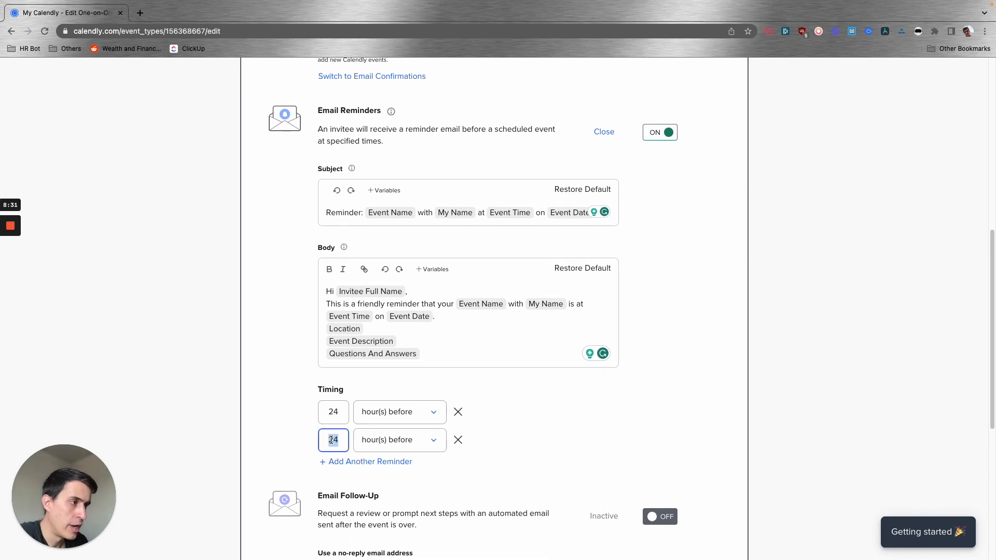
pyautogui.write('1')
pyautogui.click(512, 456)
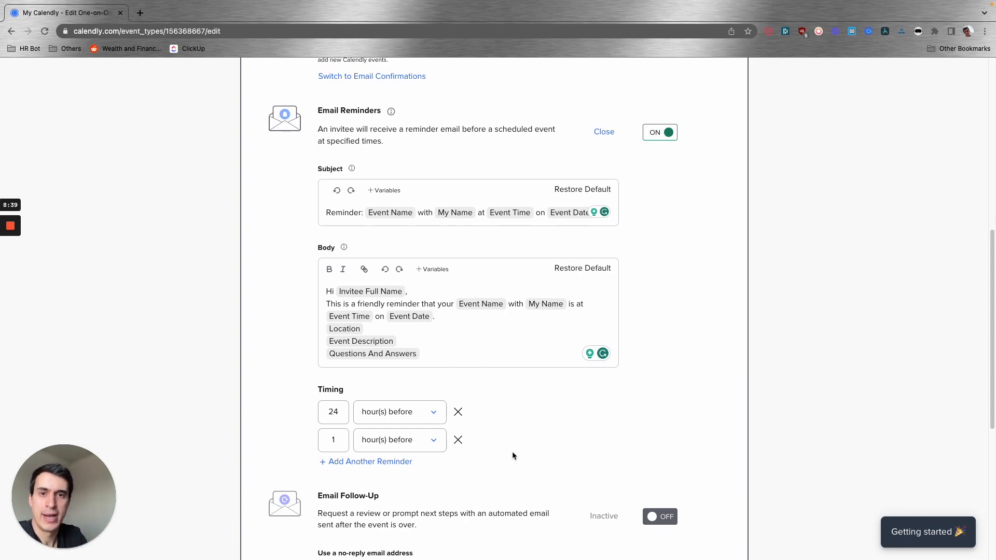
# Step: Review the email reminder, follow-up and text reminder options, and save the notifications and cancellation policy
pyautogui.scroll(-4, 513, 451)
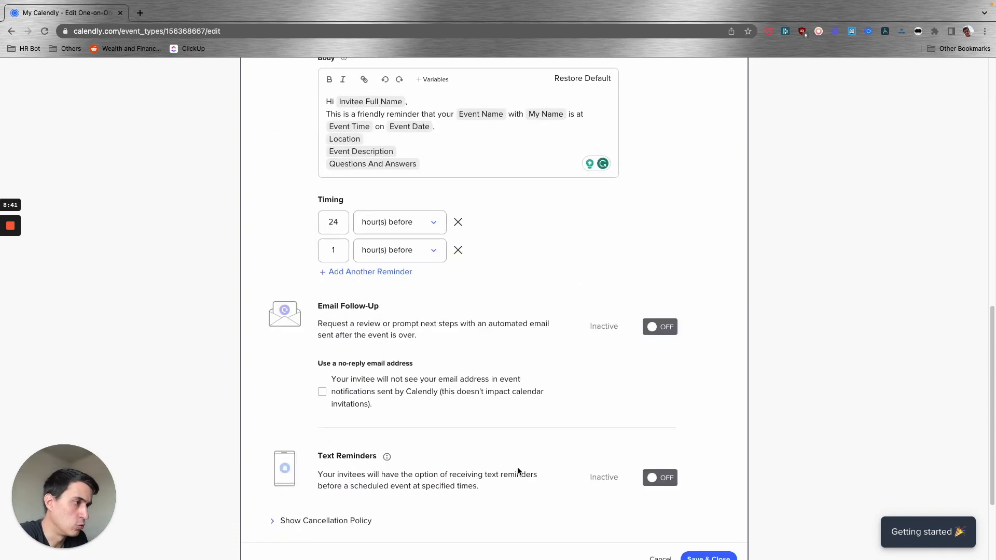
pyautogui.scroll(4, 518, 469)
pyautogui.scroll(3, 593, 245)
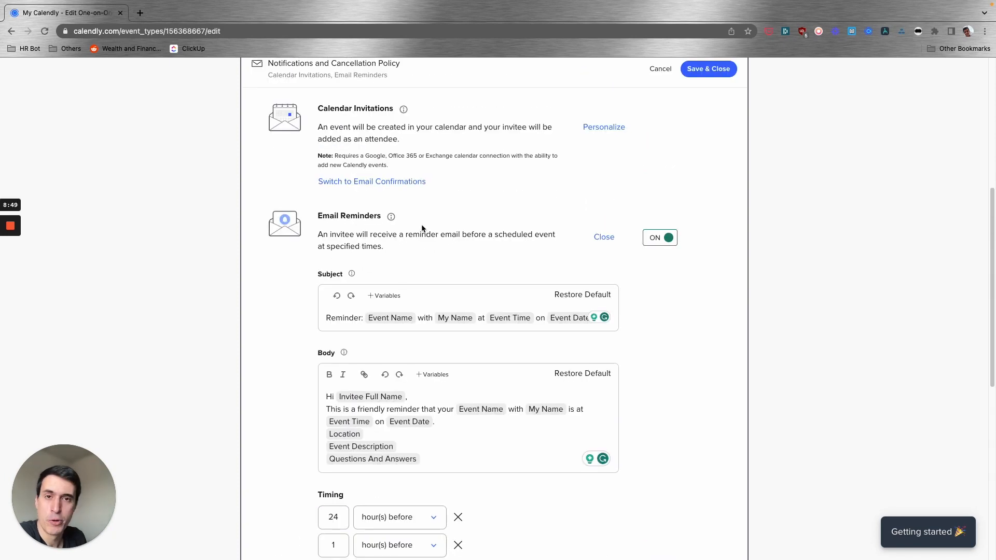
pyautogui.scroll(-7, 457, 259)
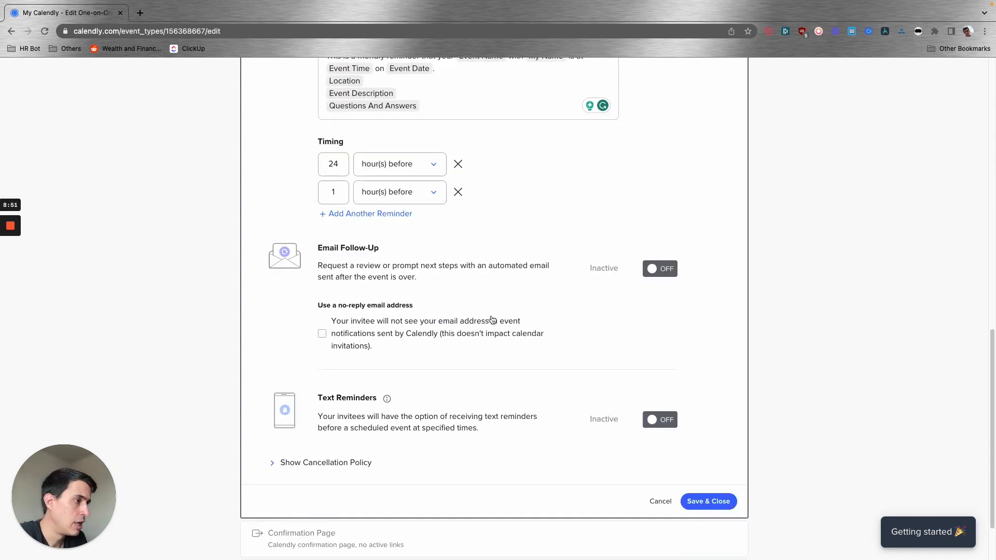
pyautogui.scroll(5, 437, 400)
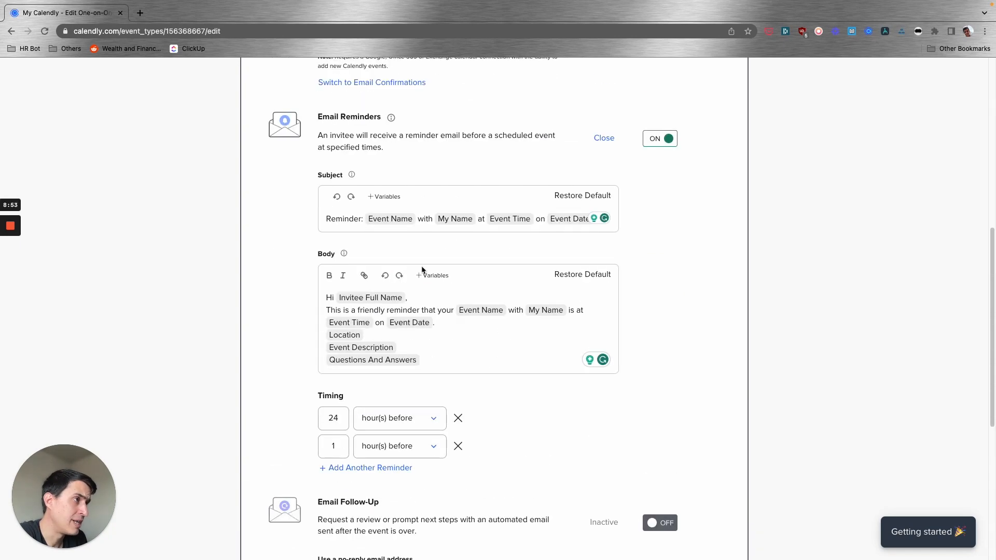
pyautogui.scroll(6, 421, 256)
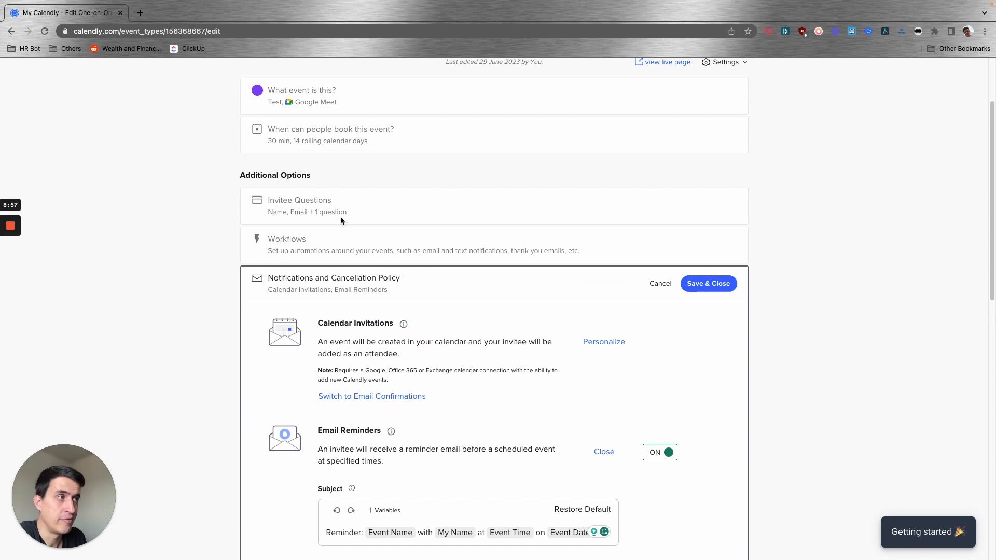
pyautogui.scroll(-12, 340, 216)
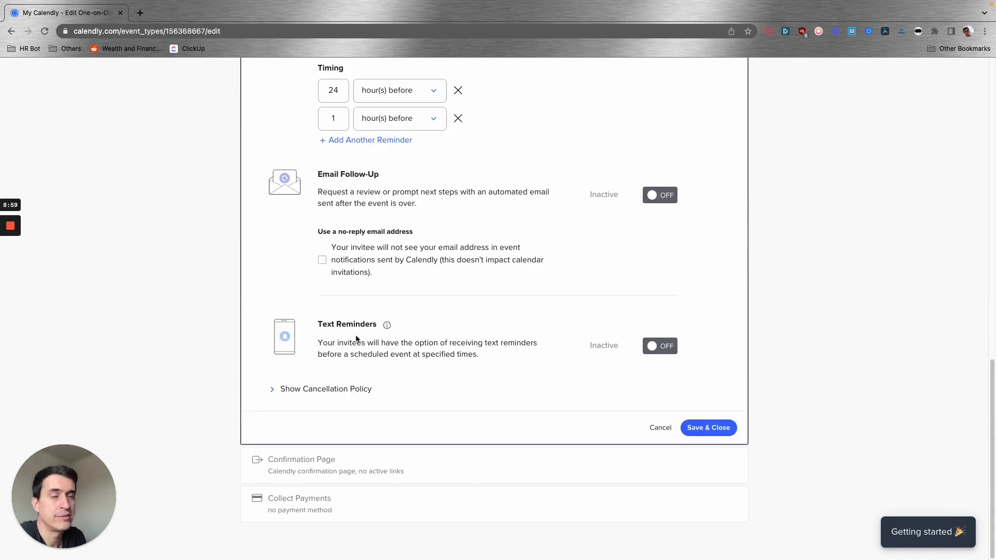
pyautogui.scroll(10, 370, 336)
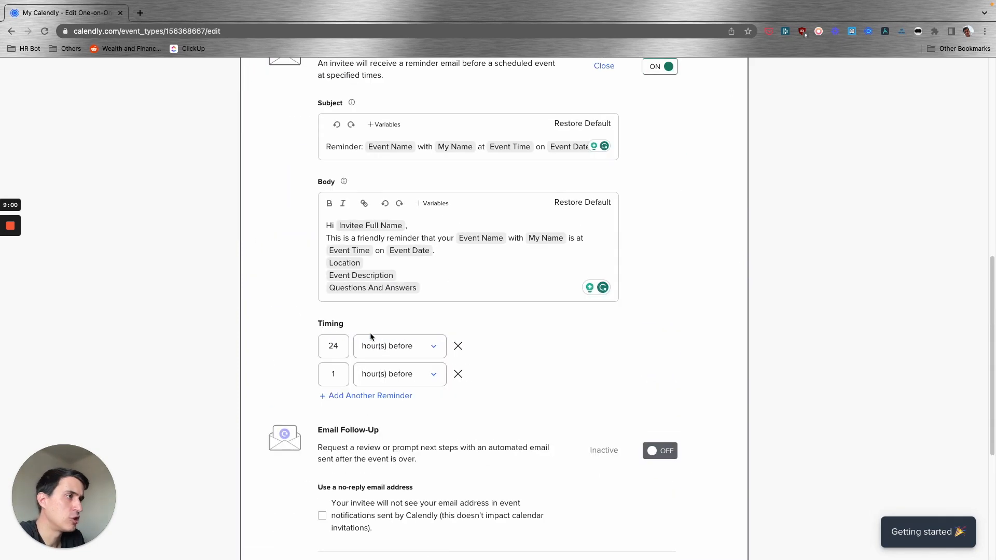
pyautogui.scroll(-8, 371, 337)
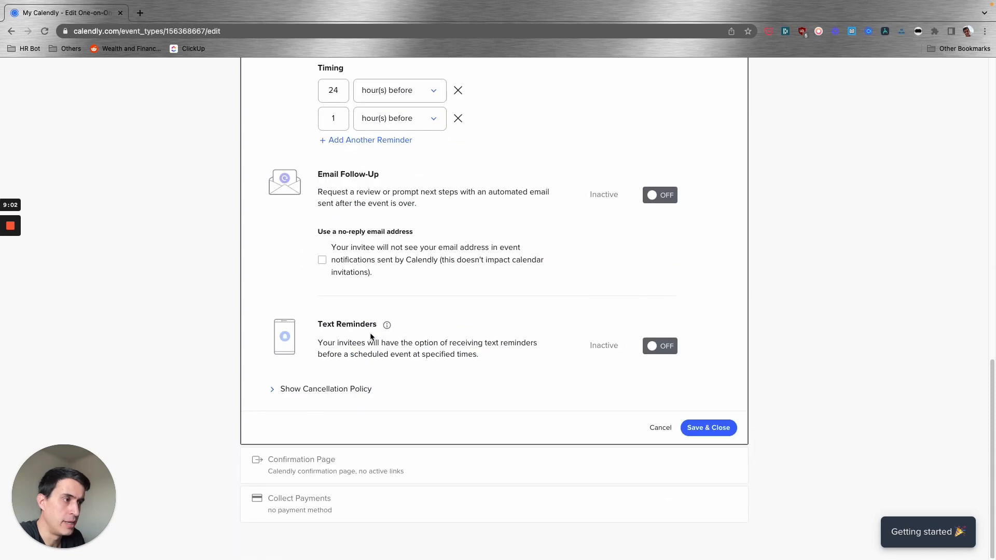
pyautogui.click(706, 429)
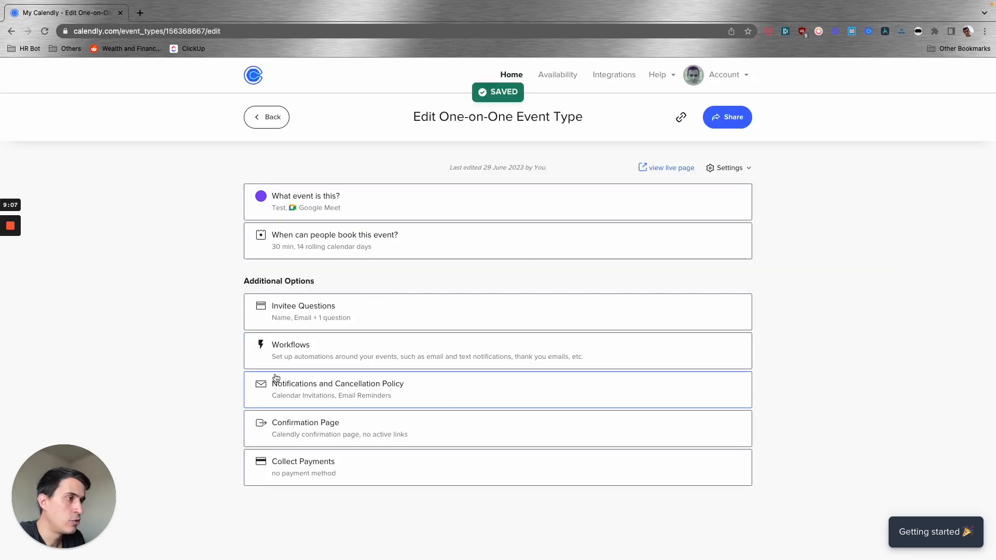
# Step: Try setting the confirmation page to redirect to an external site, and discard the unsaved changes
pyautogui.click(370, 415)
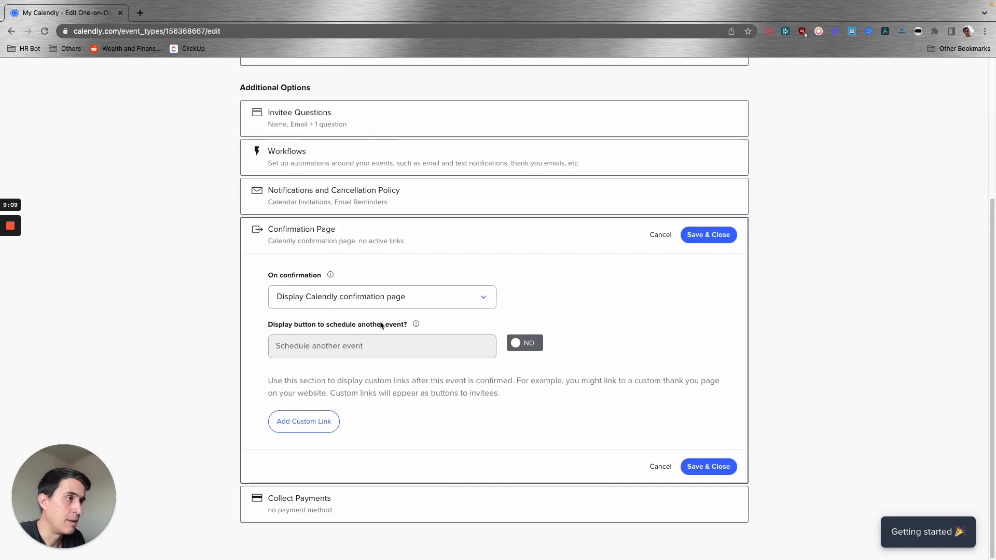
pyautogui.click(367, 298)
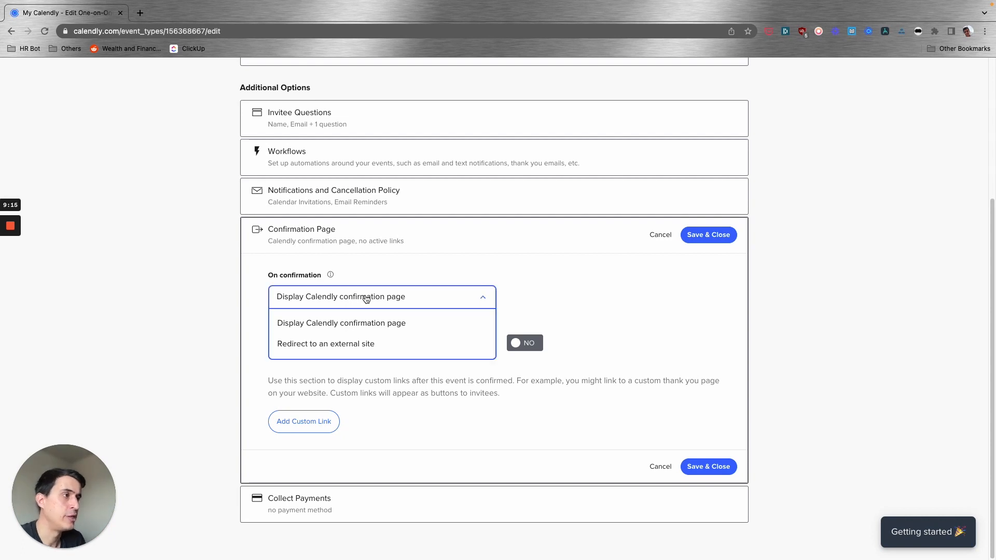
pyautogui.click(351, 348)
pyautogui.click(328, 394)
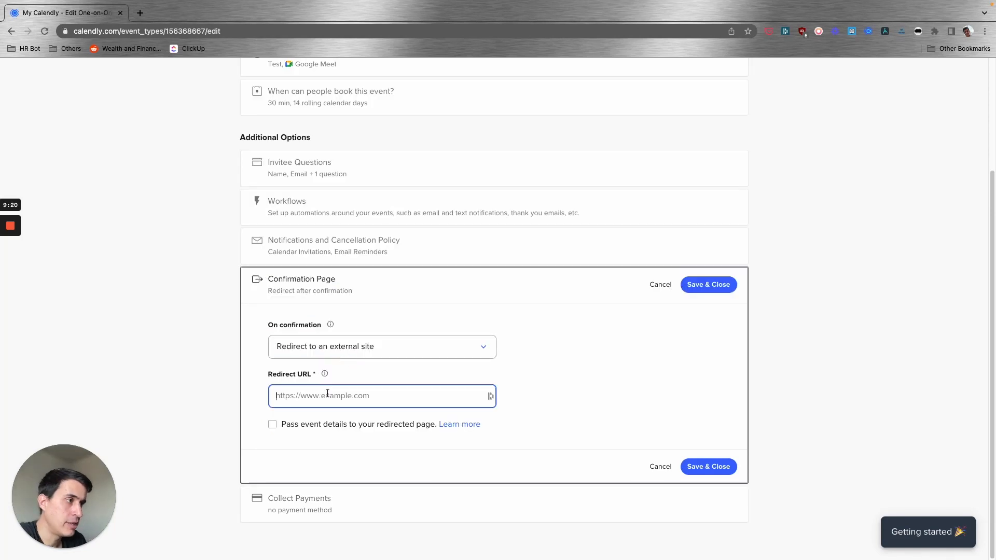
pyautogui.click(537, 357)
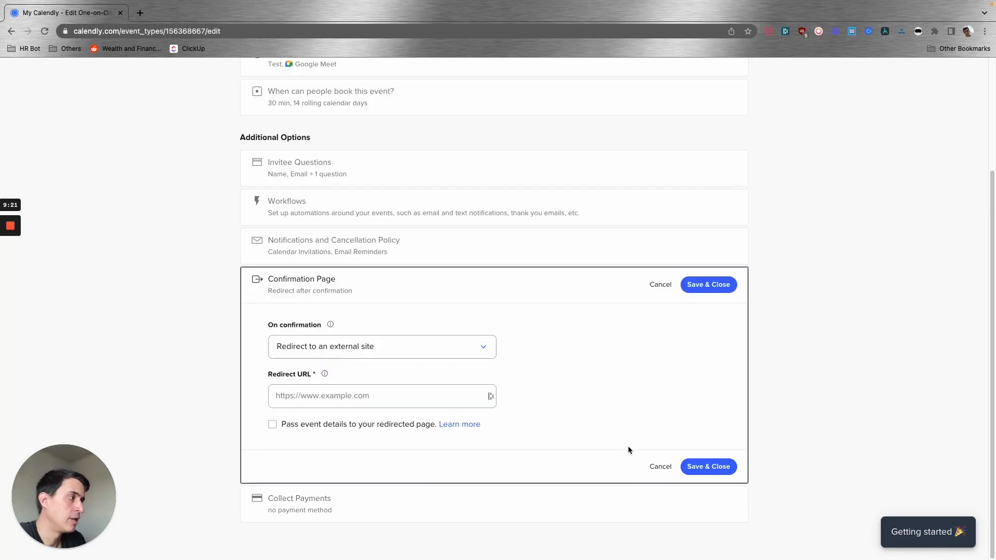
pyautogui.click(659, 467)
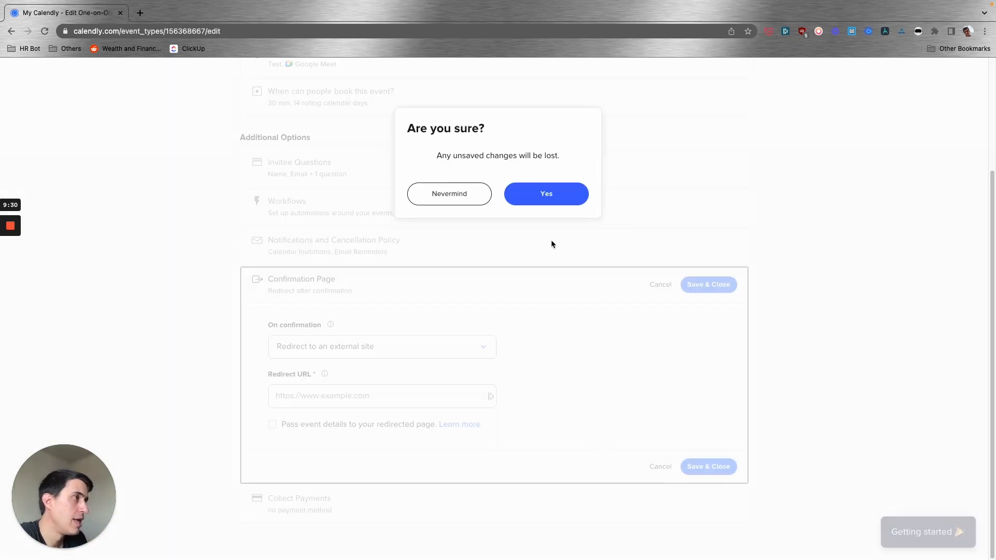
pyautogui.click(546, 195)
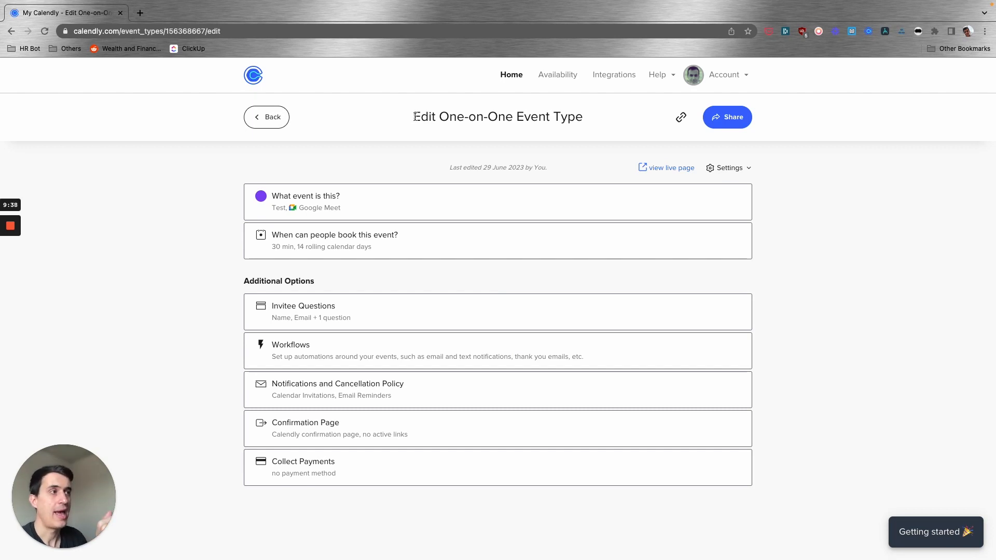
# Step: Review the Test event's booking rules, the list of additional options and the basic event details
pyautogui.click(355, 241)
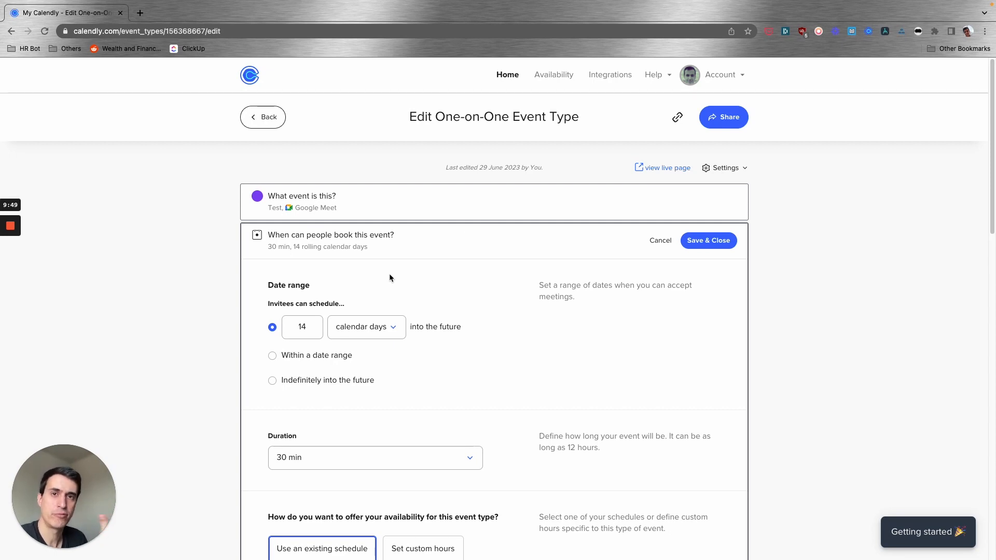
pyautogui.scroll(-12, 416, 312)
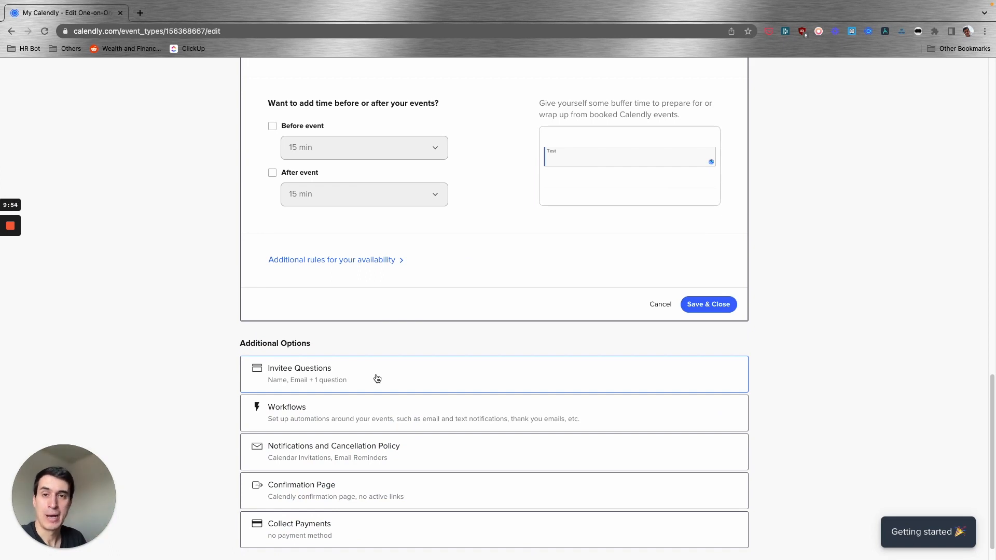
pyautogui.scroll(-1, 378, 379)
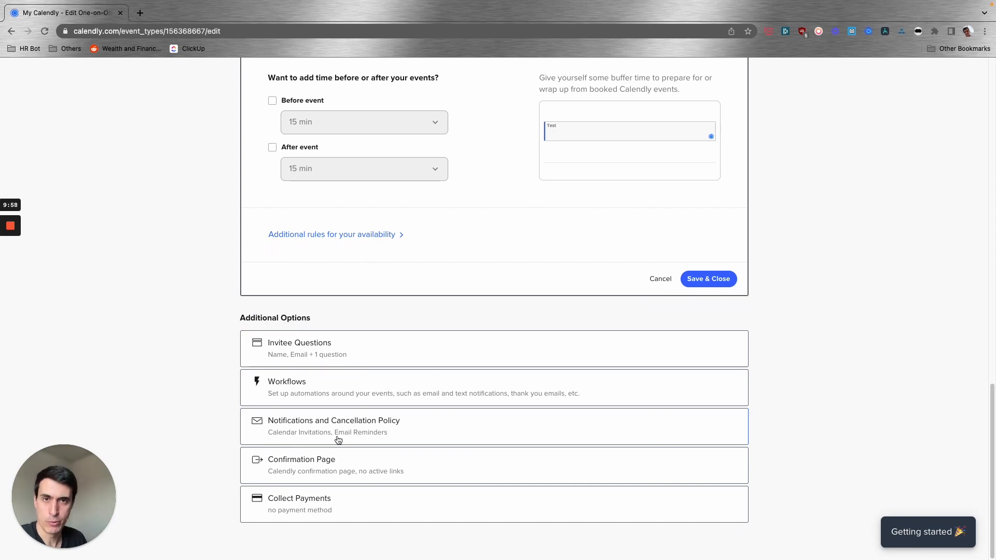
pyautogui.scroll(15, 339, 440)
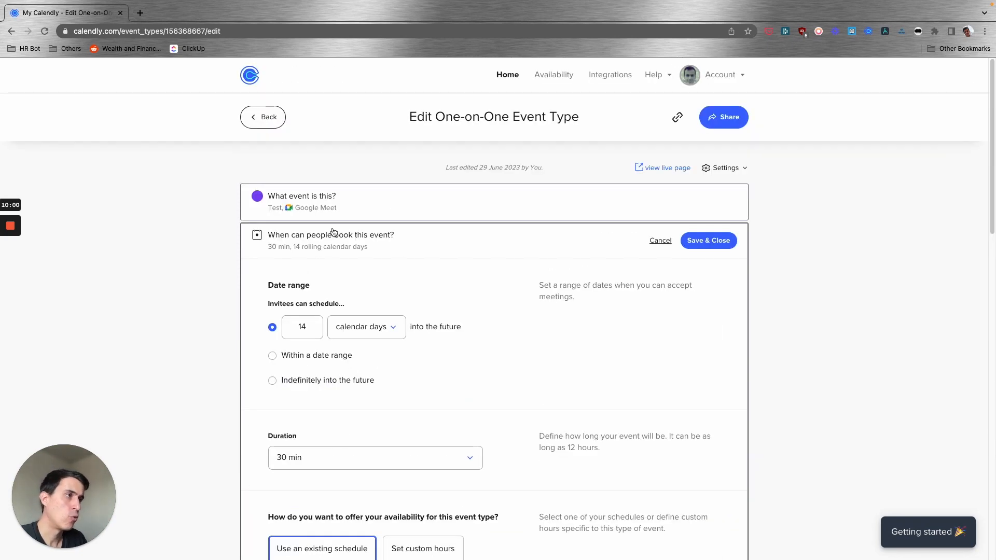
pyautogui.click(337, 208)
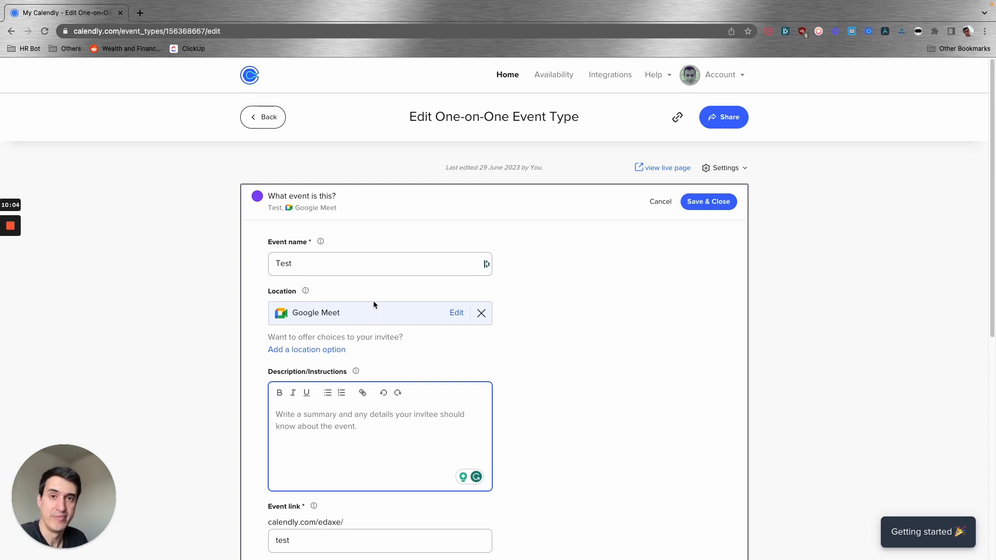
# Step: Return to the event types overview and open the event details of the Automation Discovery Call
pyautogui.click(264, 116)
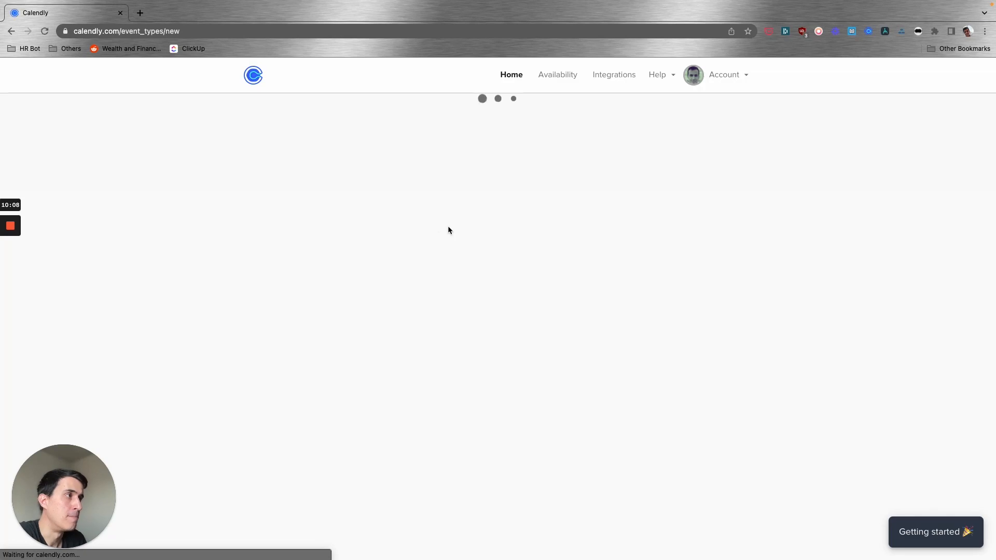
pyautogui.click(291, 117)
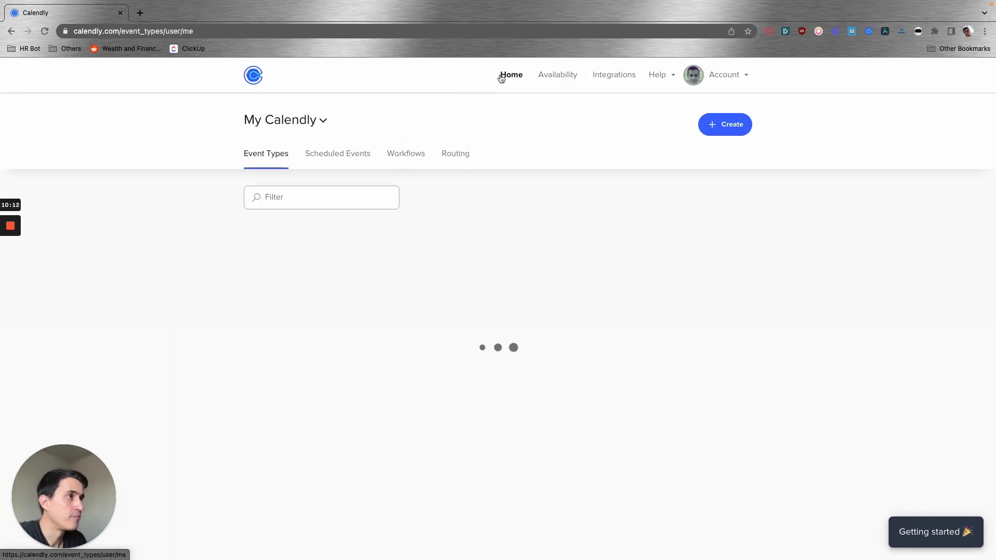
pyautogui.scroll(-5, 467, 356)
pyautogui.click(496, 353)
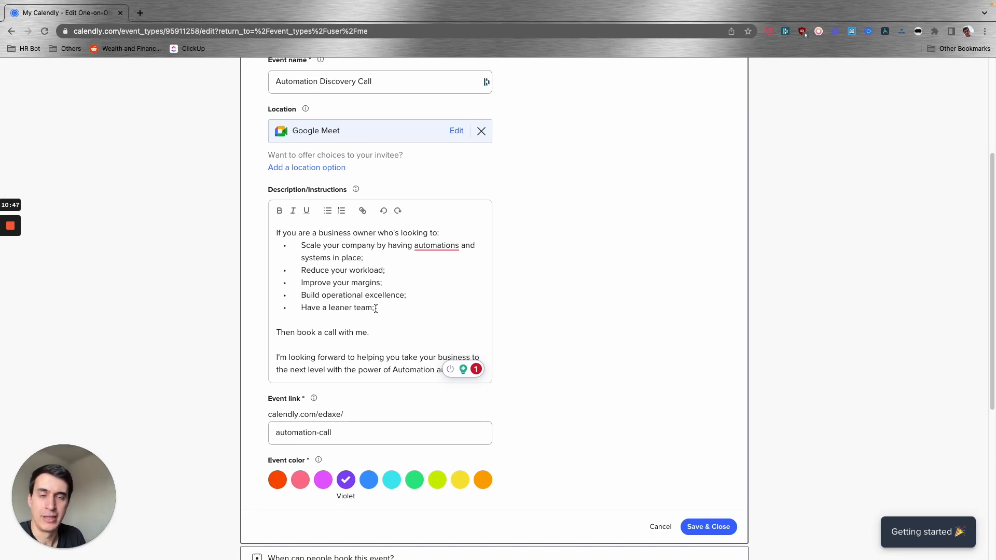
# Step: Review the Automation Discovery Call's date range, duration and availability schedule, and close its booking rules
pyautogui.scroll(-6, 374, 309)
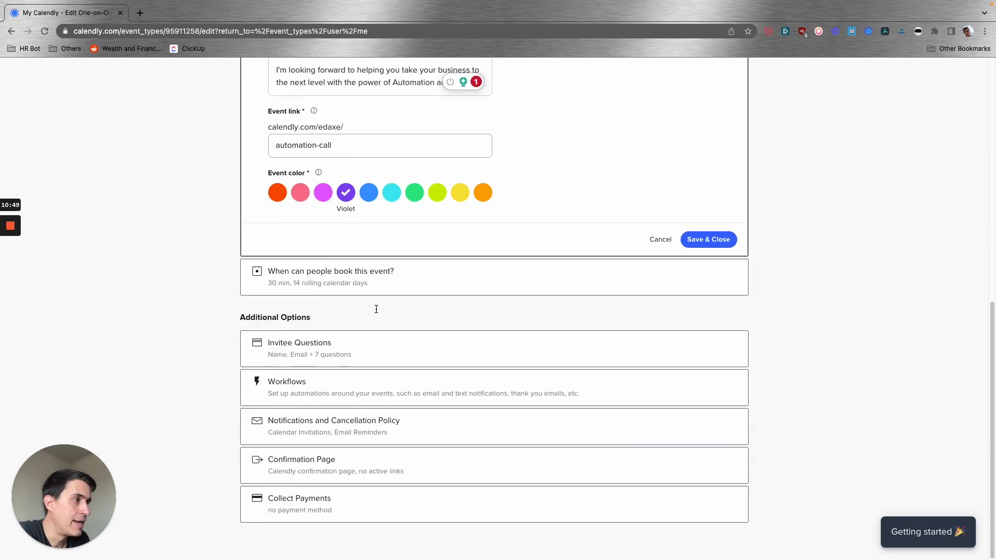
pyautogui.click(455, 274)
pyautogui.scroll(4, 308, 270)
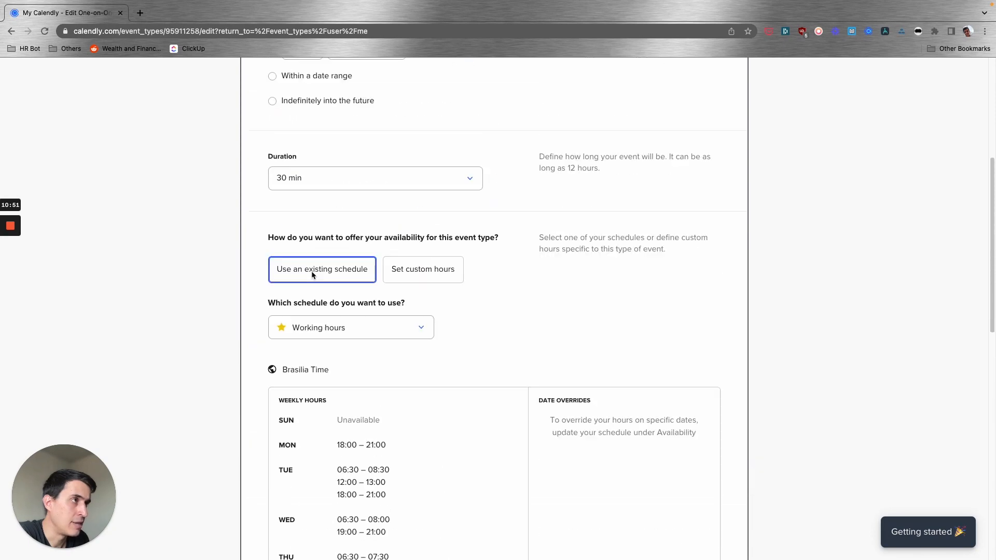
pyautogui.scroll(4, 289, 163)
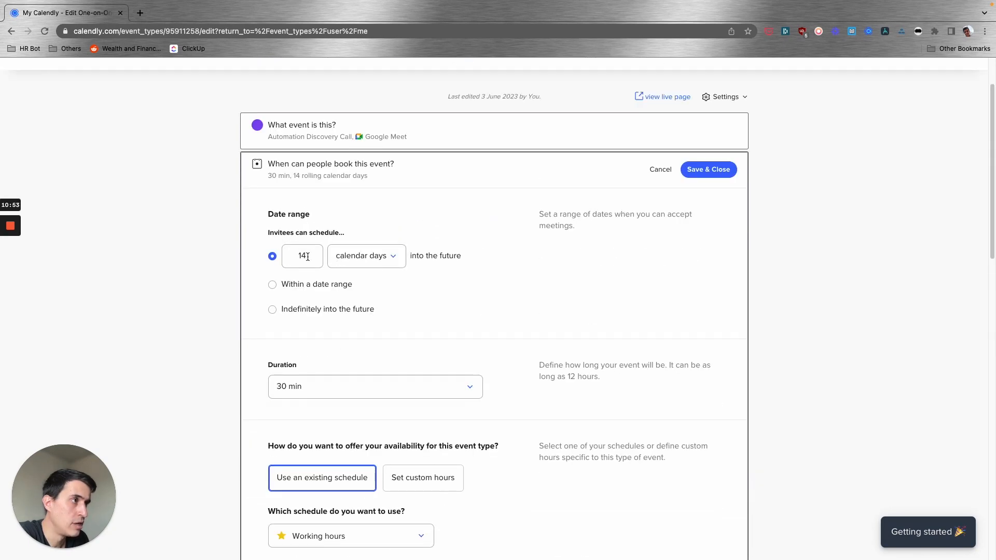
pyautogui.click(494, 180)
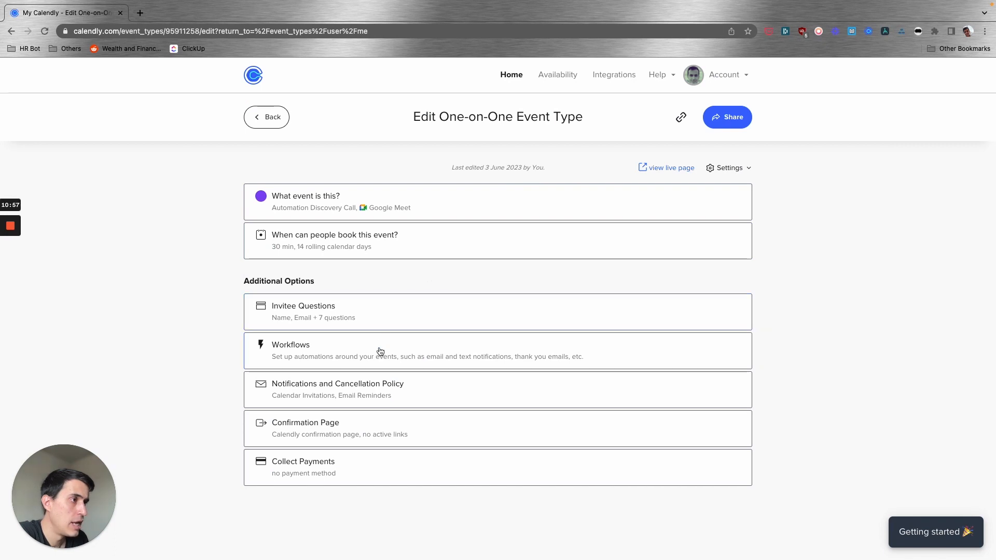
# Step: Review all invitee questions of the Automation Discovery Call
pyautogui.click(385, 320)
pyautogui.scroll(-4, 386, 321)
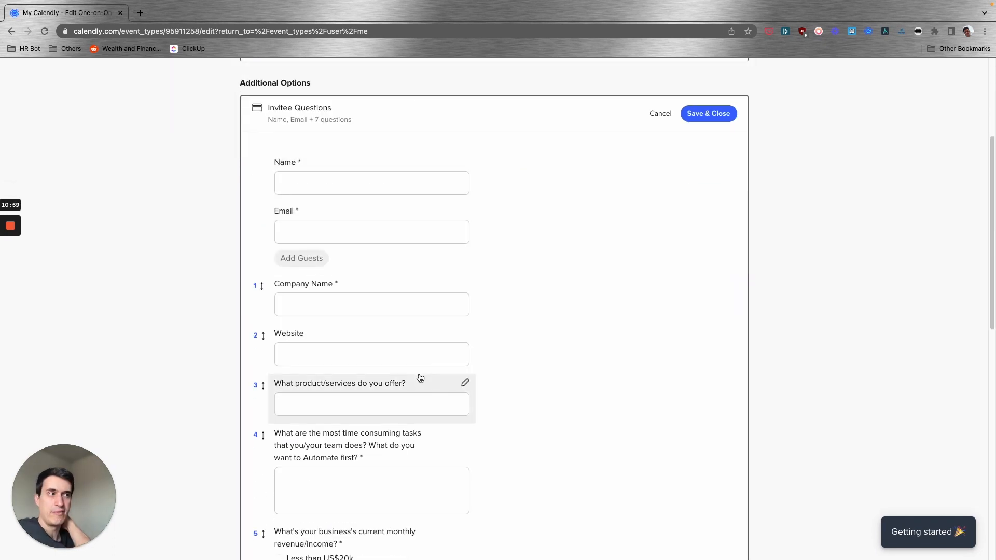
pyautogui.scroll(-6, 360, 290)
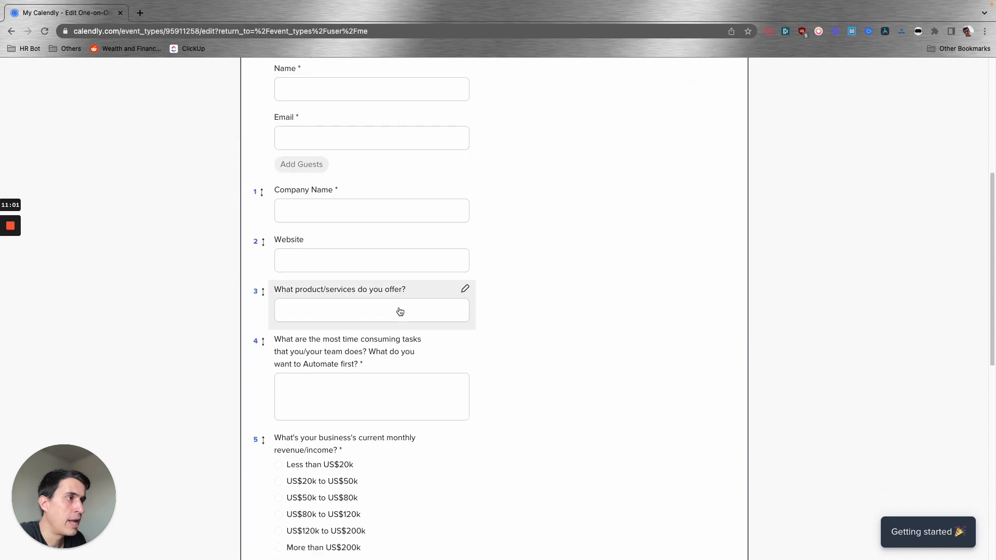
pyautogui.scroll(-4, 374, 326)
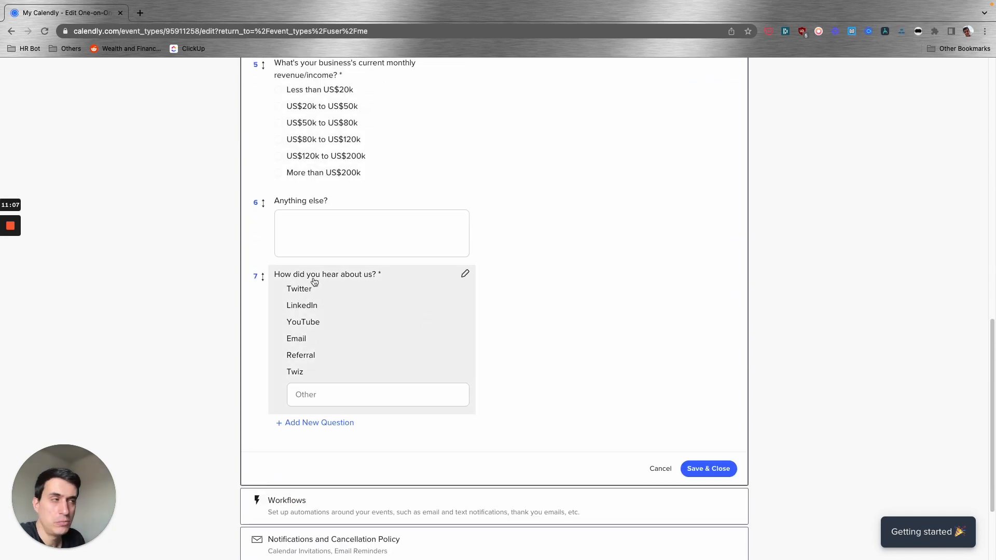
# Step: Check the Automation Discovery Call's notifications and cancellation policy settings
pyautogui.scroll(-3, 313, 282)
pyautogui.click(431, 427)
pyautogui.scroll(7, 405, 363)
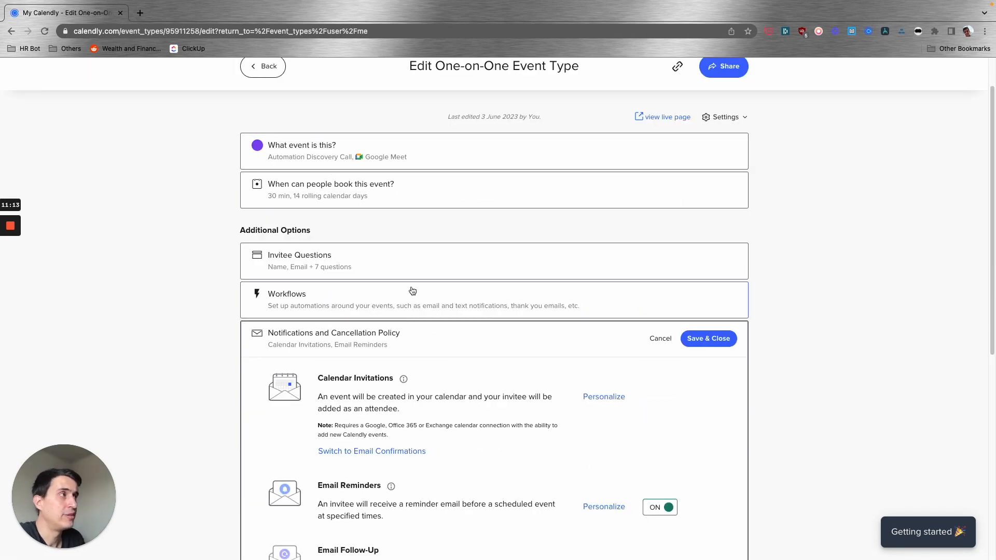
pyautogui.scroll(1, 408, 295)
# Step: Open the workflow "Sales asset after booking the Discovery Call" from the workflows overview and review its trigger and action
pyautogui.click(263, 117)
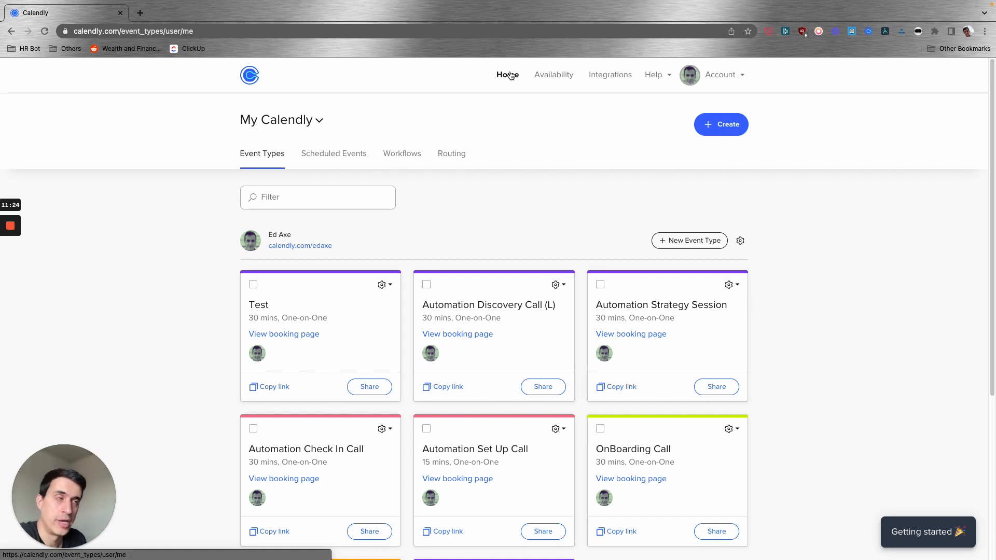
pyautogui.click(410, 154)
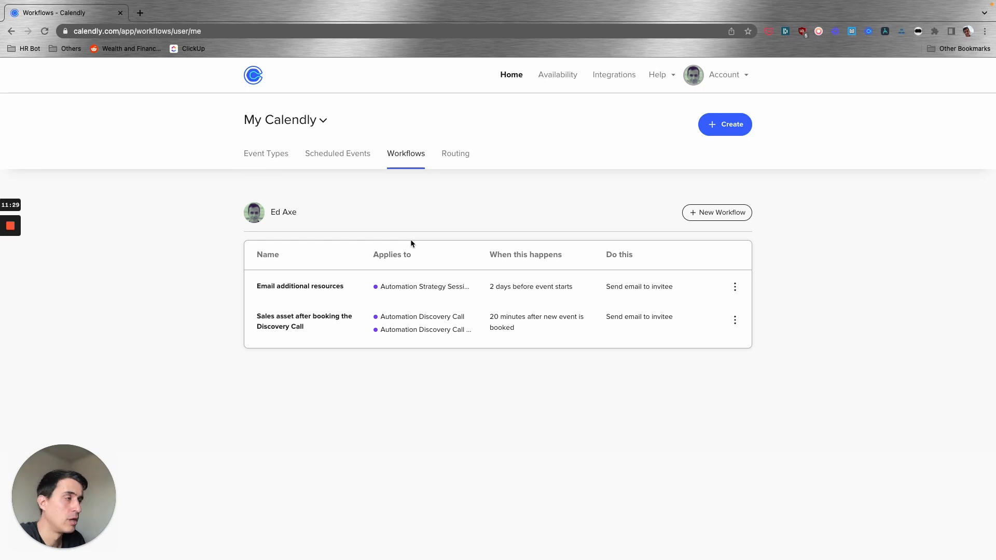
pyautogui.click(428, 319)
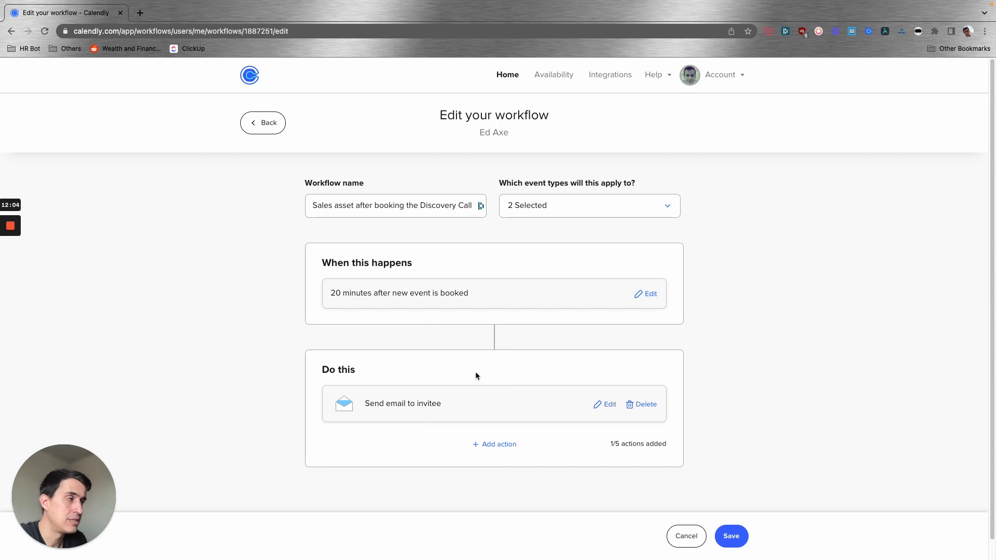
pyautogui.scroll(-1, 476, 369)
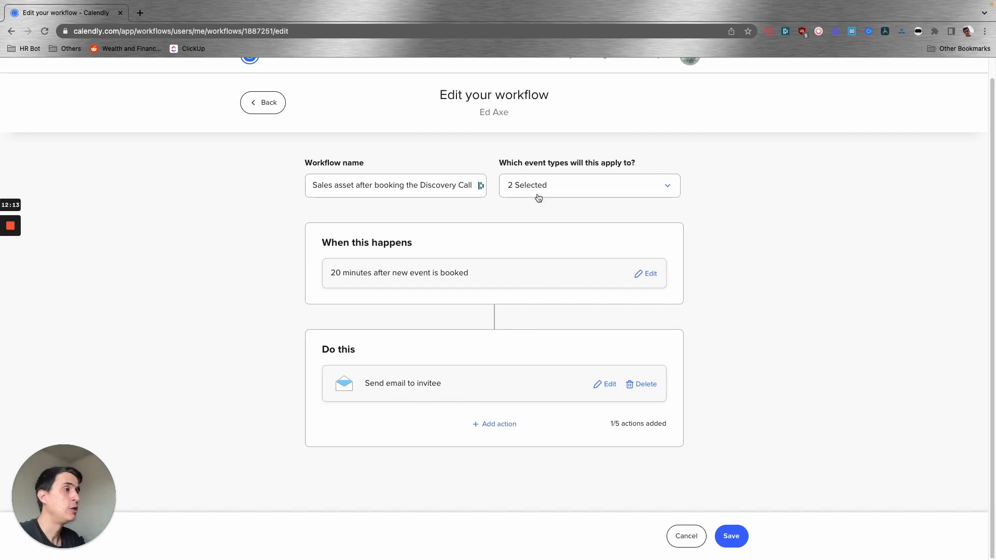
# Step: Open the workflow "Email additional resources" from the workflows overview, review its trigger and action, and return to the overview
pyautogui.click(276, 106)
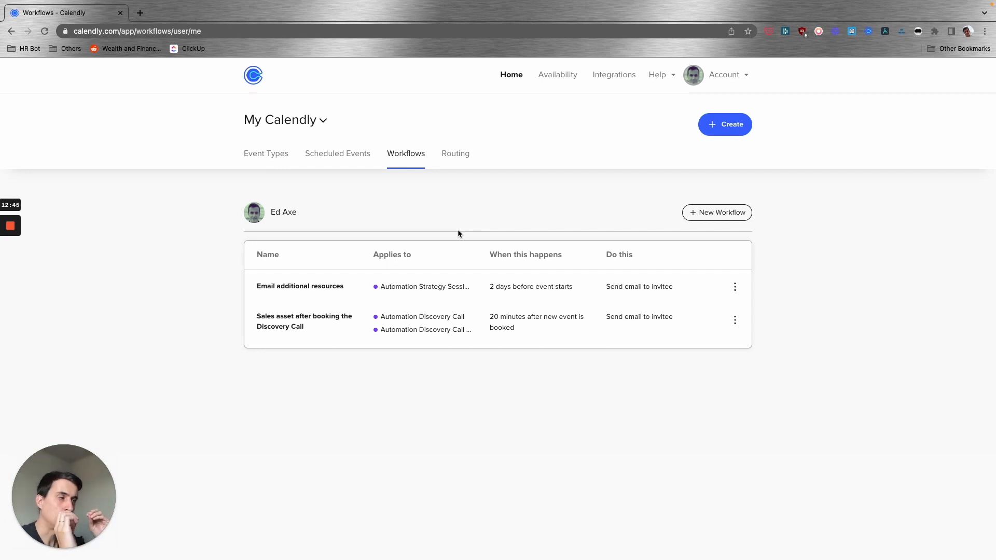
pyautogui.click(442, 291)
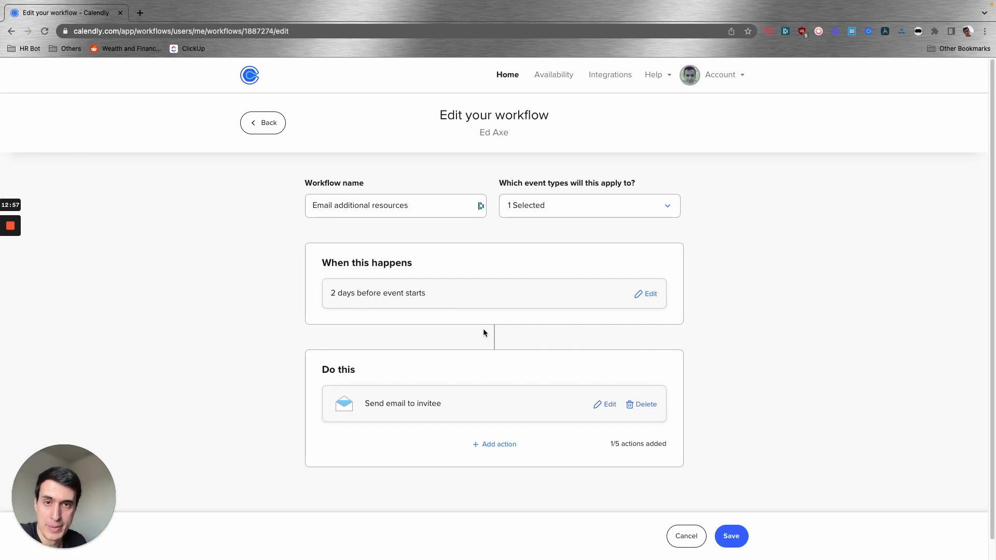
pyautogui.click(256, 125)
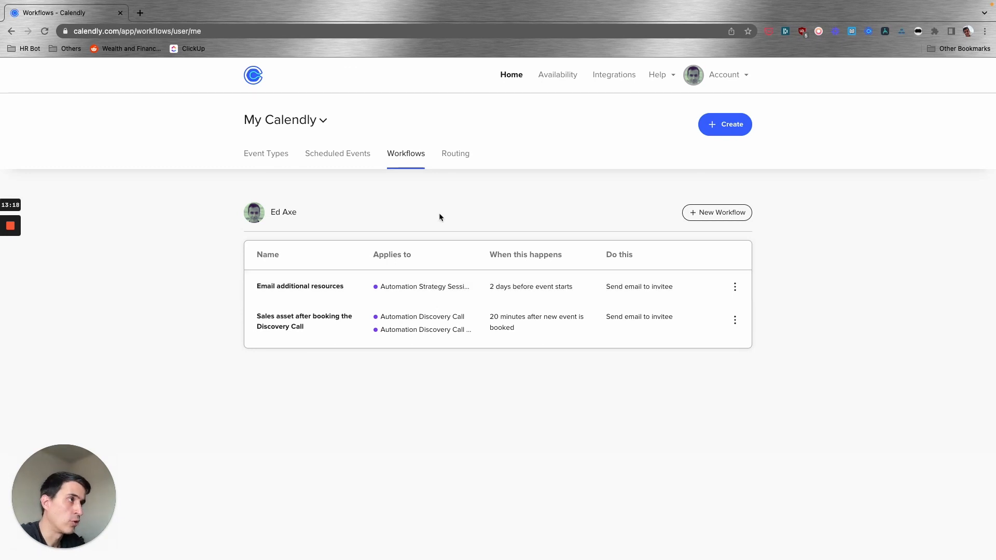
# Step: Create a new routing form named "Test" from the routing overview
pyautogui.click(457, 156)
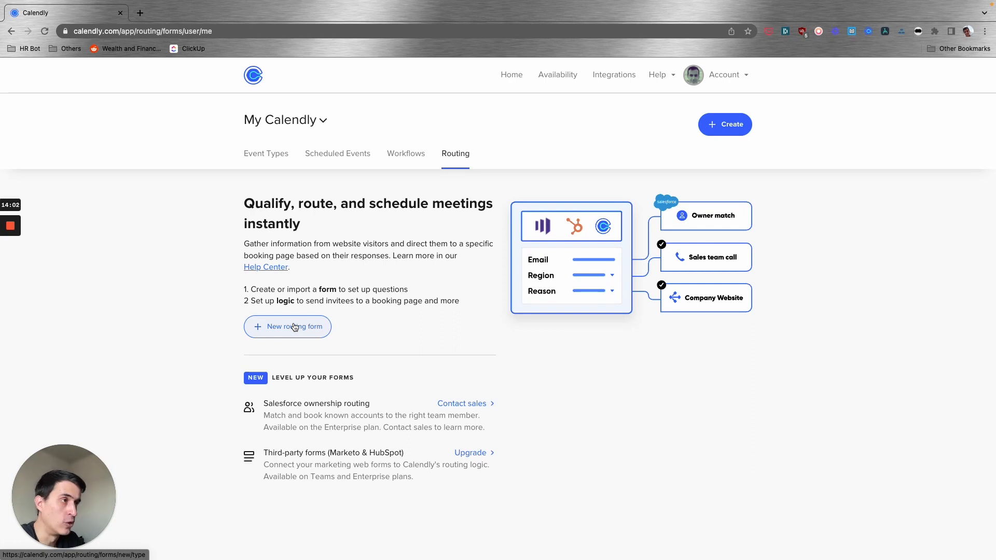
pyautogui.click(294, 327)
pyautogui.click(428, 410)
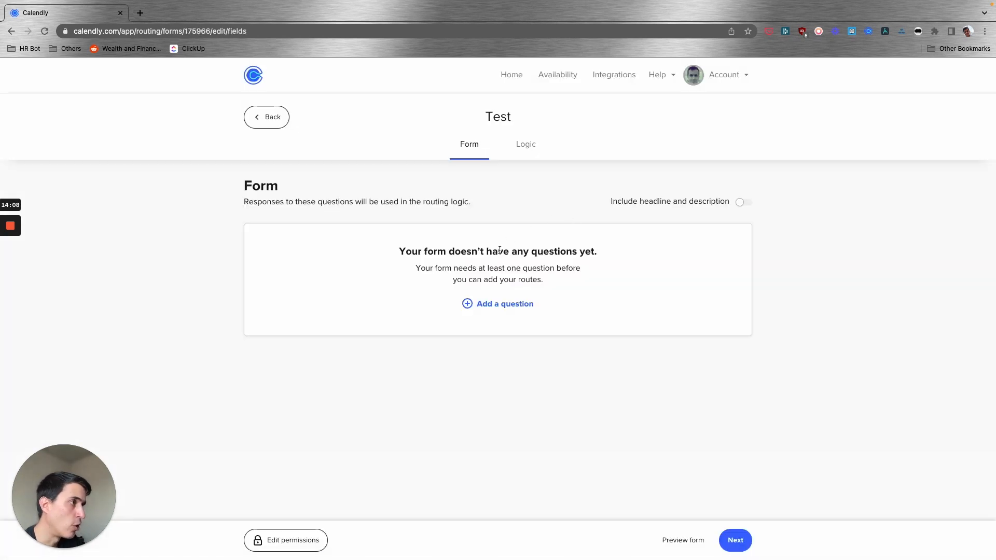
# Step: Check which question types can be added to the "Test" routing form, and leave the form without adding a question
pyautogui.click(493, 304)
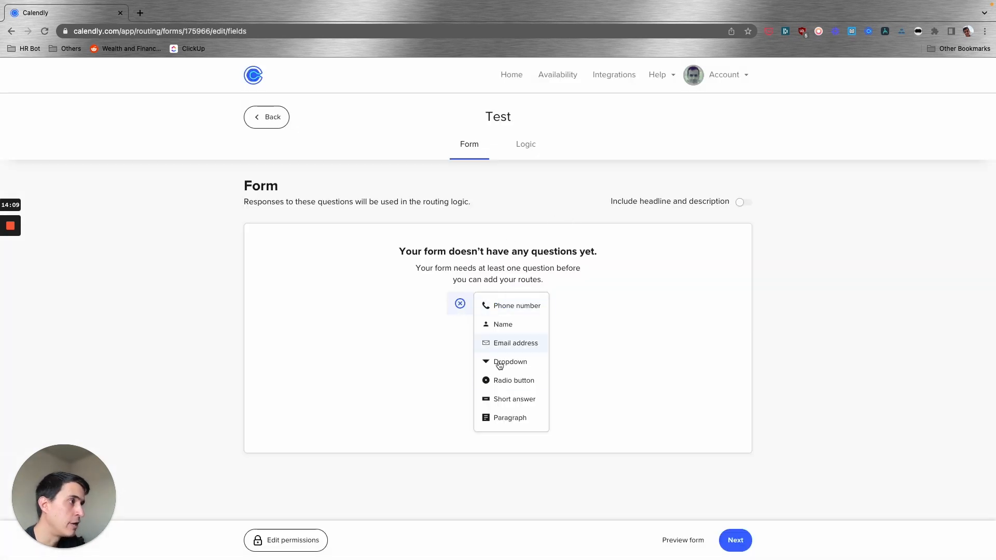
pyautogui.click(620, 258)
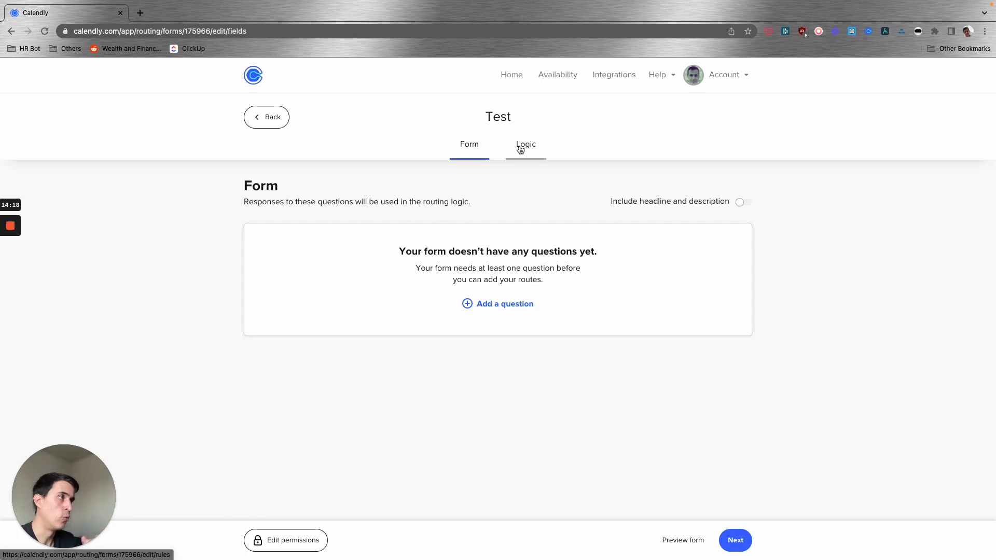
pyautogui.click(267, 117)
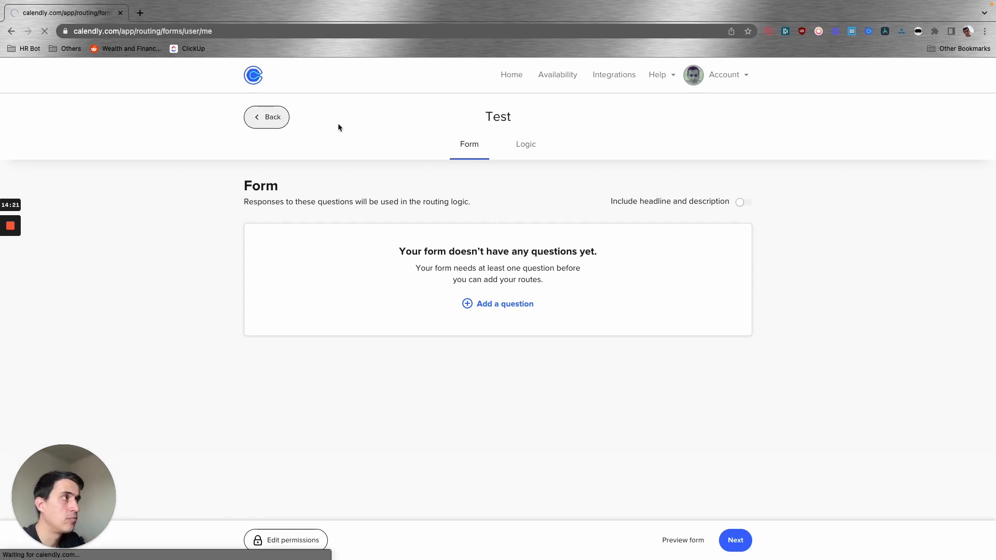